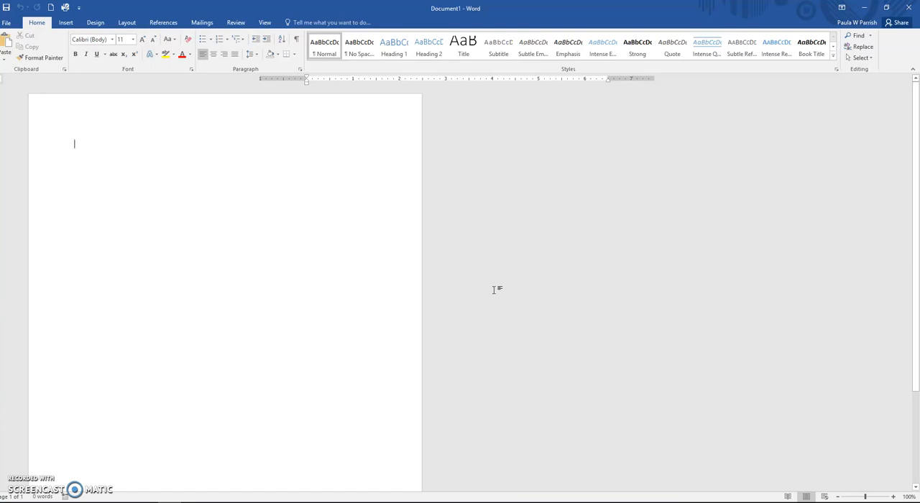
Step: Show the paragraph marks and change the page orientation to landscape
left_click(296, 41)
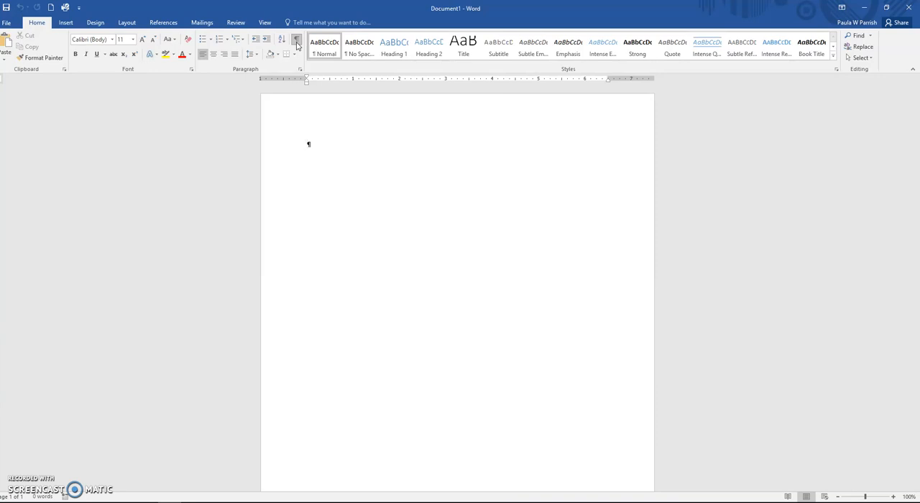
left_click(128, 23)
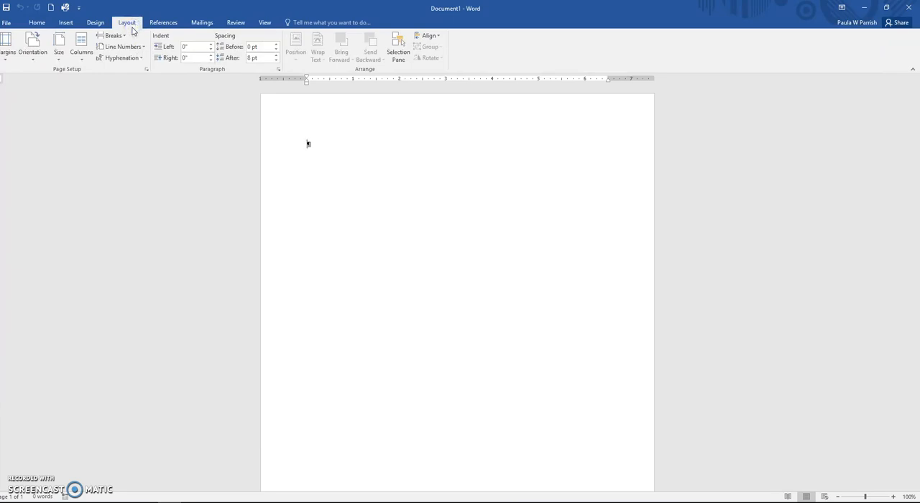
left_click(36, 55)
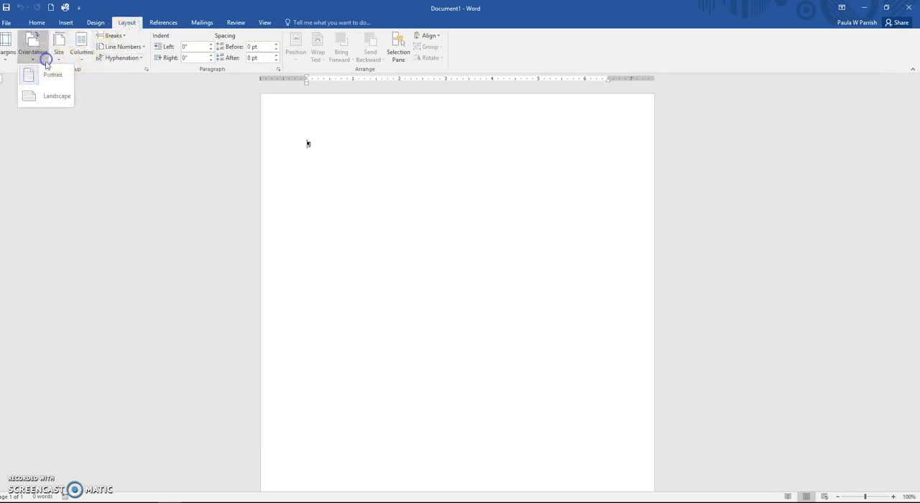
left_click(46, 100)
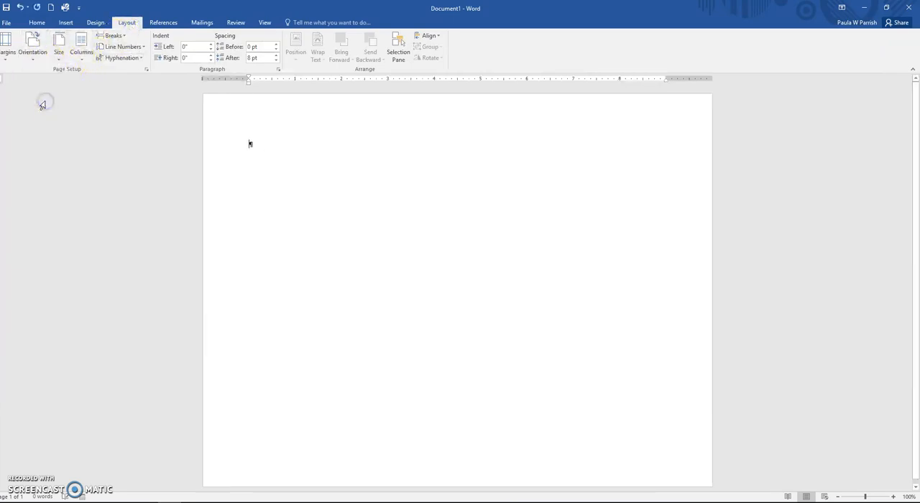
Step: Enter custom page margins of 0.1" top, 0.6" left and 0.6" right, accepting the fix for margins outside the printable area
left_click(7, 58)
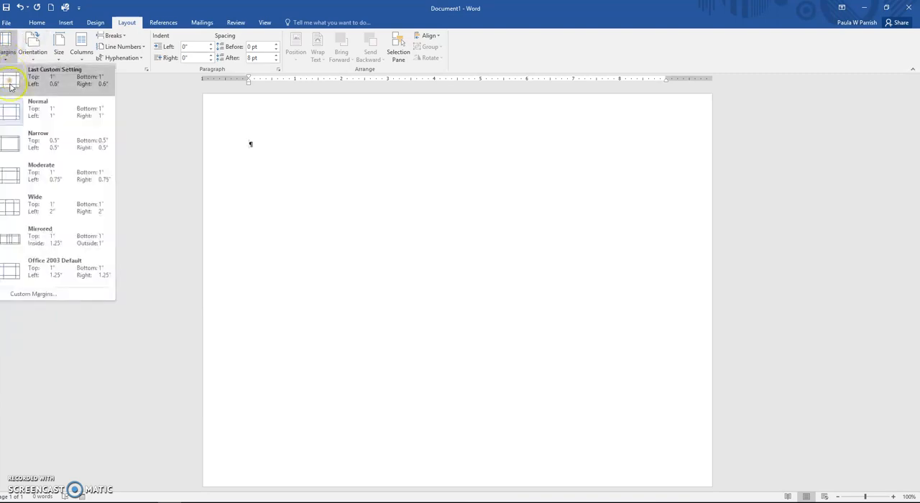
left_click(17, 295)
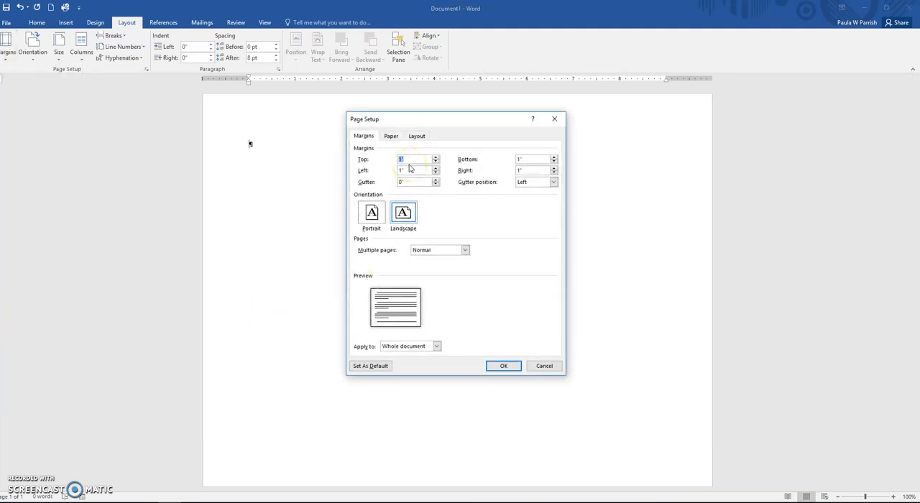
type(".6")
key("BackSpace")
left_click_drag(410, 169, 370, 169)
type(".6")
left_click_drag(530, 171, 496, 171)
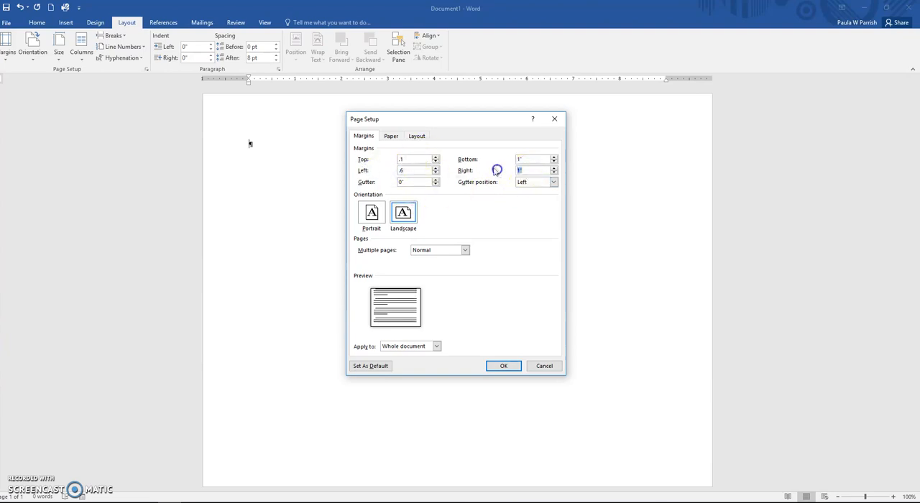
type(".6")
left_click(503, 367)
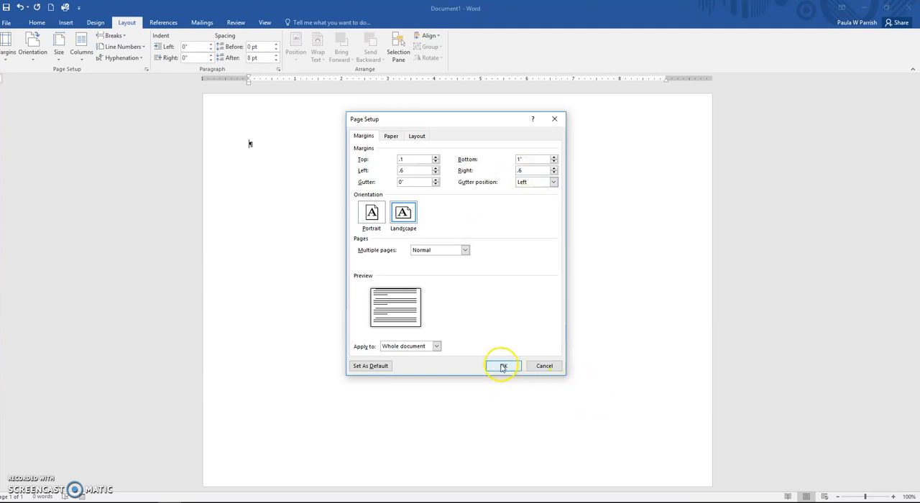
left_click(441, 292)
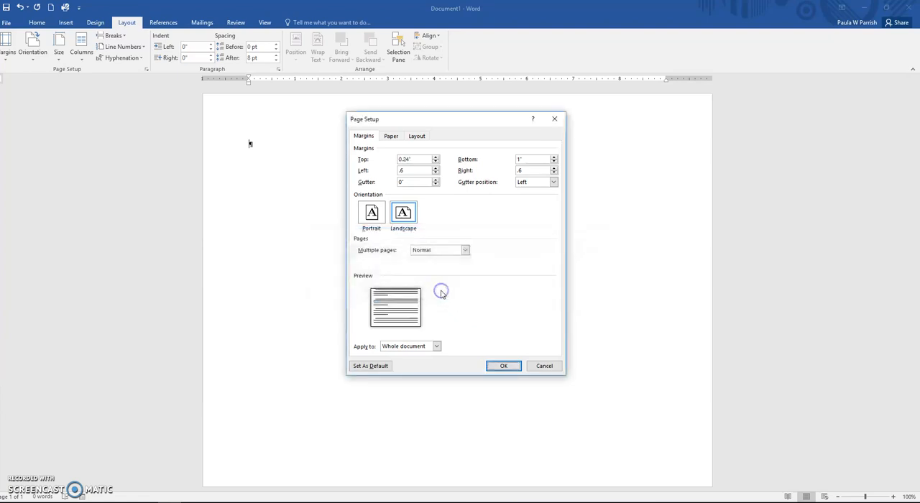
Step: Set the top margin to 0.1" and apply the page margins, ignoring the printable-area warning
left_click(423, 159)
left_click_drag(423, 159, 384, 160)
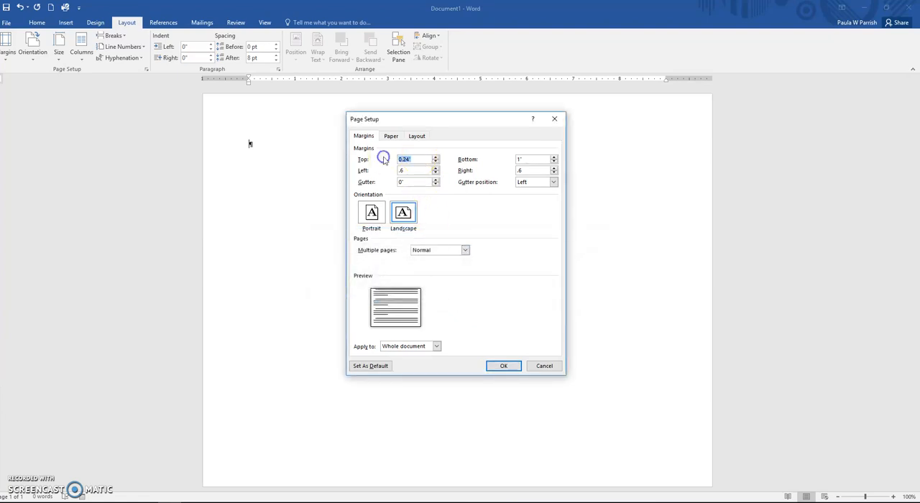
type("0.1")
key("Return")
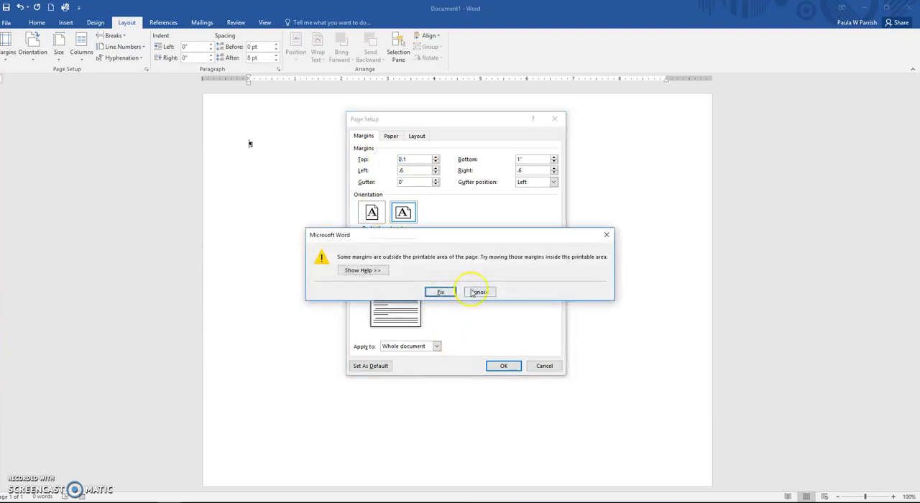
left_click(478, 292)
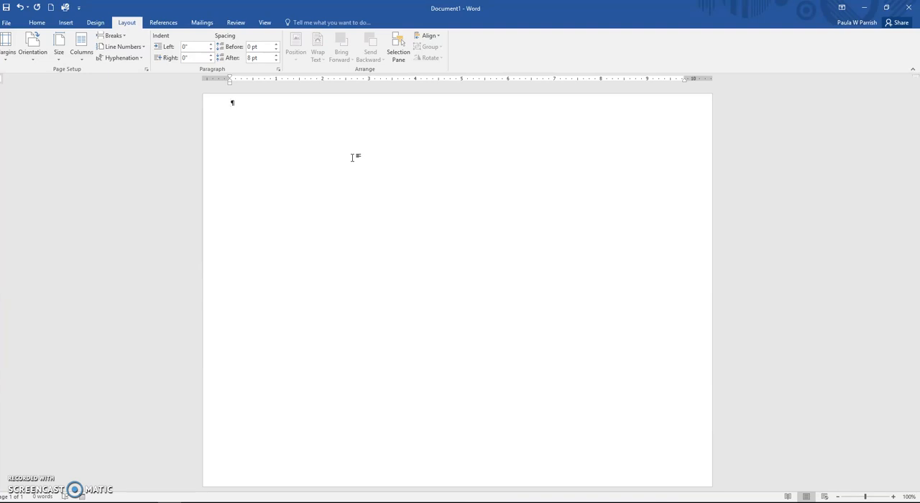
Step: Start saving the document under a new name with the Desktop as its location
left_click(6, 23)
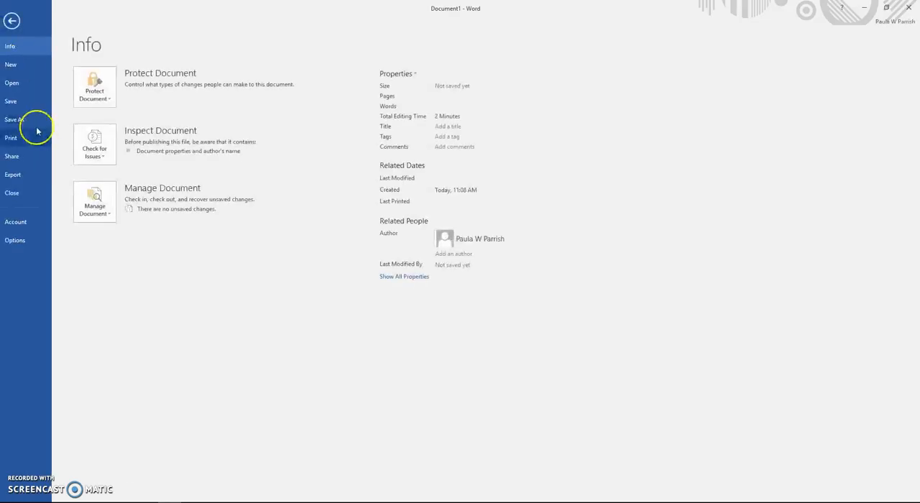
left_click(15, 119)
left_click(102, 247)
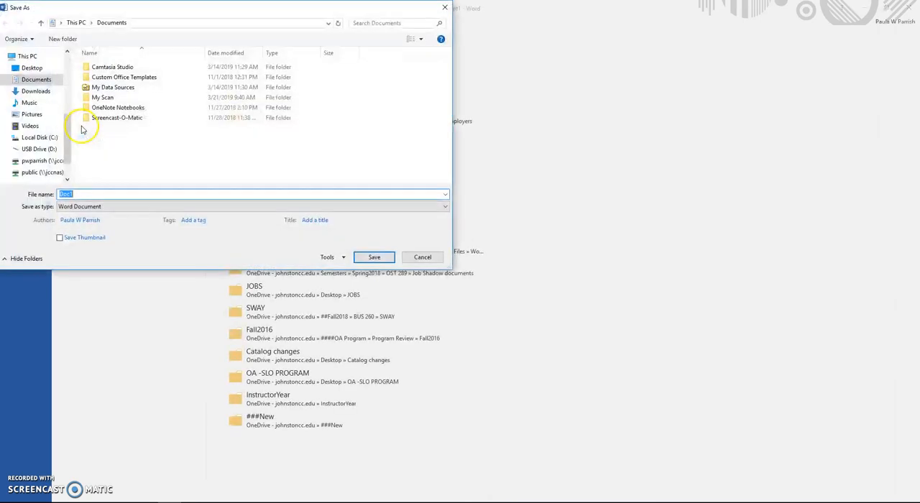
left_click(33, 69)
Step: Name the file "PR 1-Event Program for Author Readings" and save it as a Word document
left_click(91, 196)
double_click(91, 196)
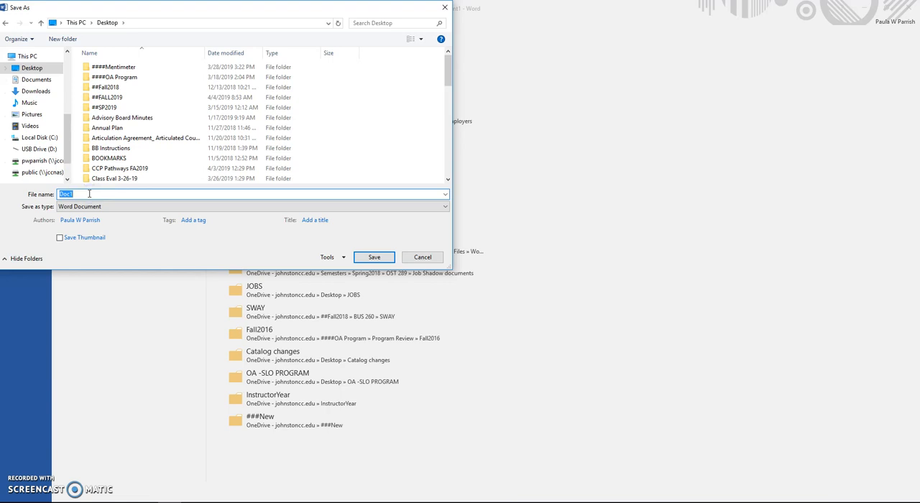
type("P")
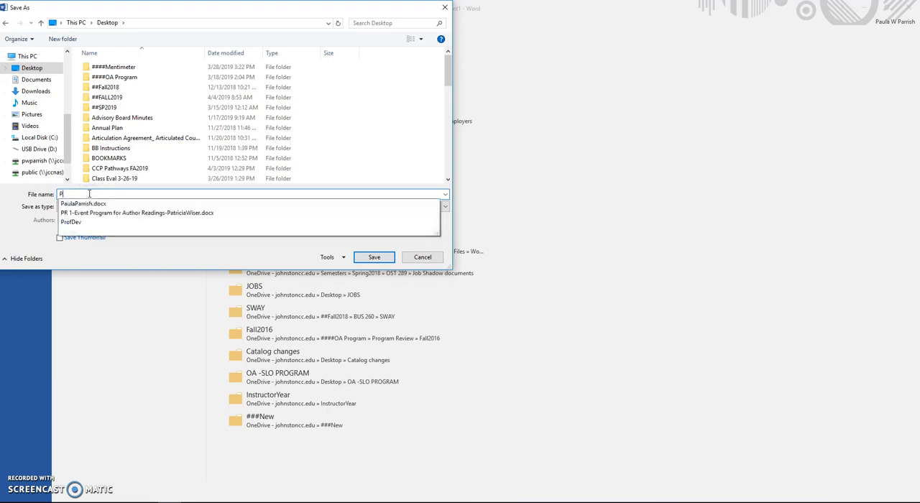
type("R-1")
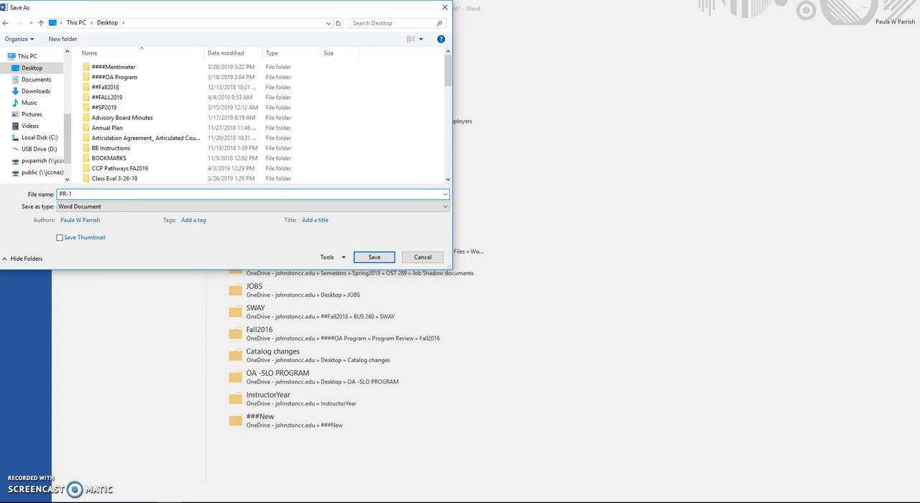
key("BackSpace")
key("BackSpace")
type("1-Ev")
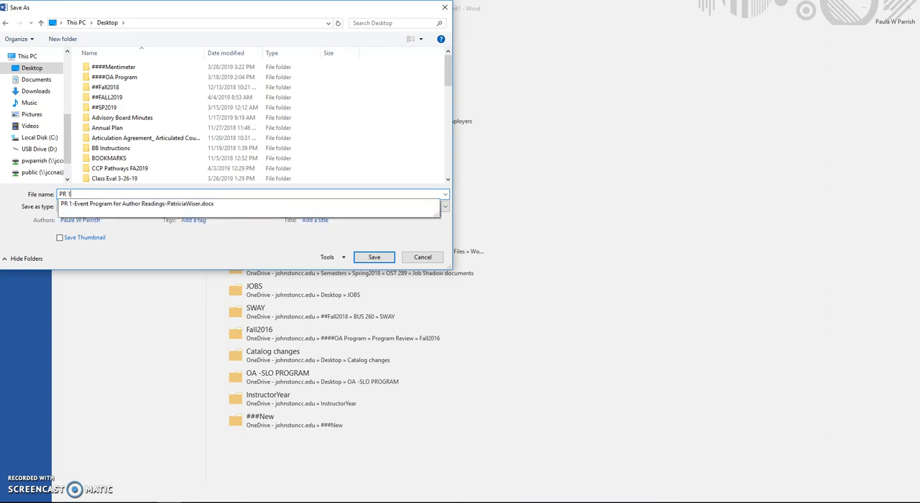
type("ent Program fo rAut")
key("BackSpace")
key("BackSpace")
key("BackSpace")
key("BackSpace")
key("BackSpace")
type("r Author Readings")
key("Return")
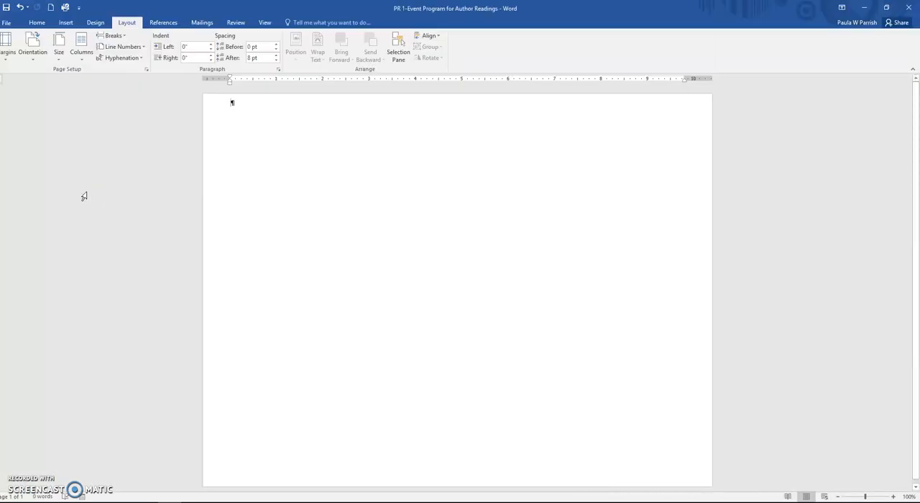
Step: Format the whole document in two equal-width columns with 1" spacing between them
left_click(80, 58)
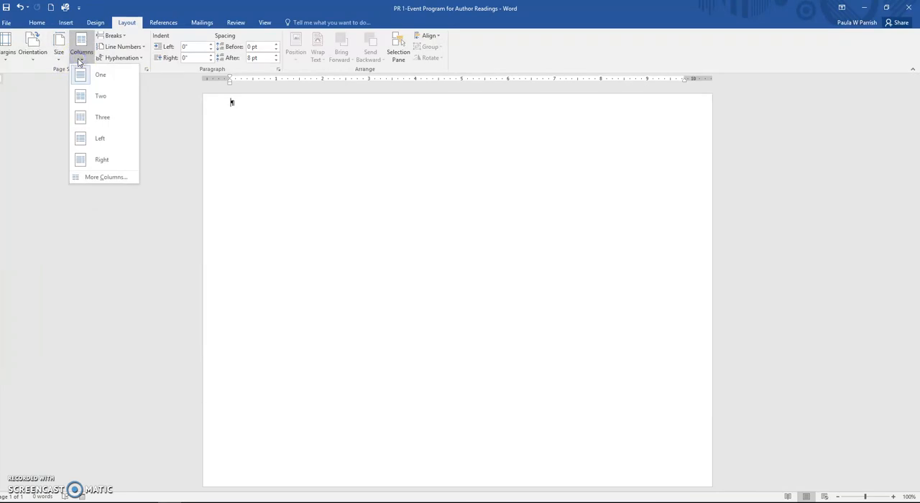
left_click(97, 177)
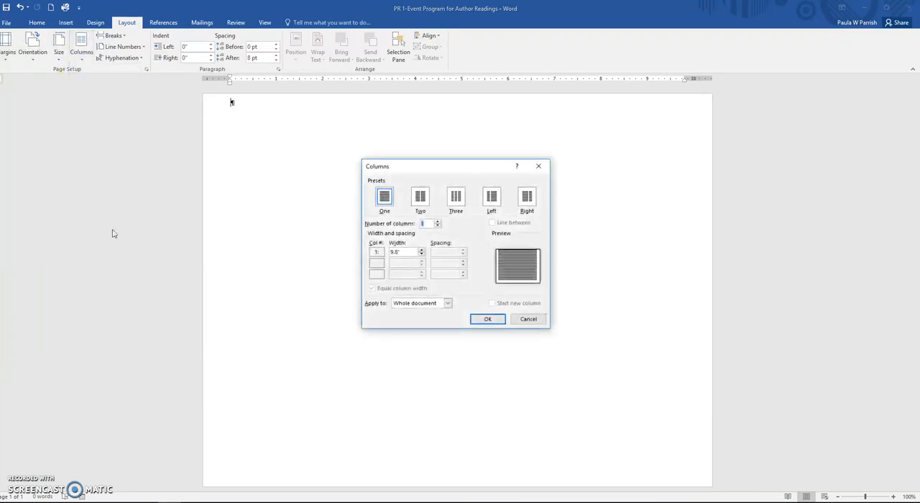
left_click(421, 201)
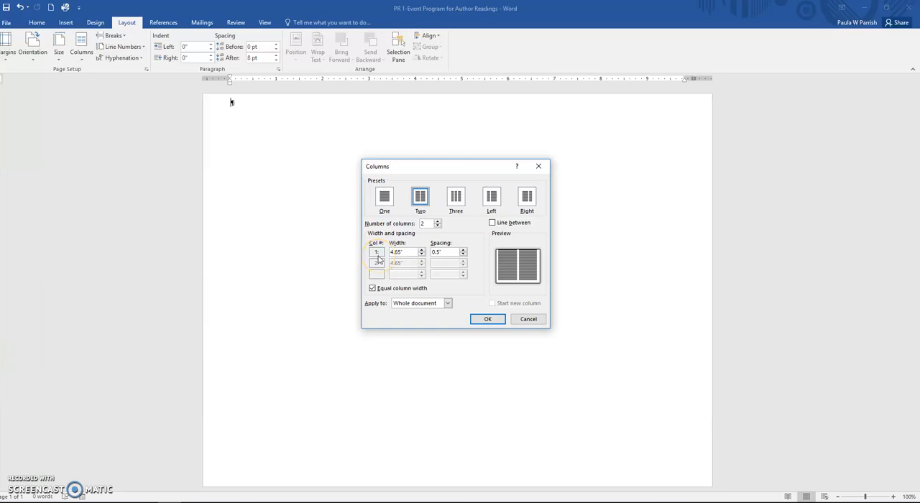
key("Tab")
left_click(464, 250)
left_click(464, 251)
left_click(463, 251)
left_click(464, 251)
left_click(463, 251)
left_click(488, 326)
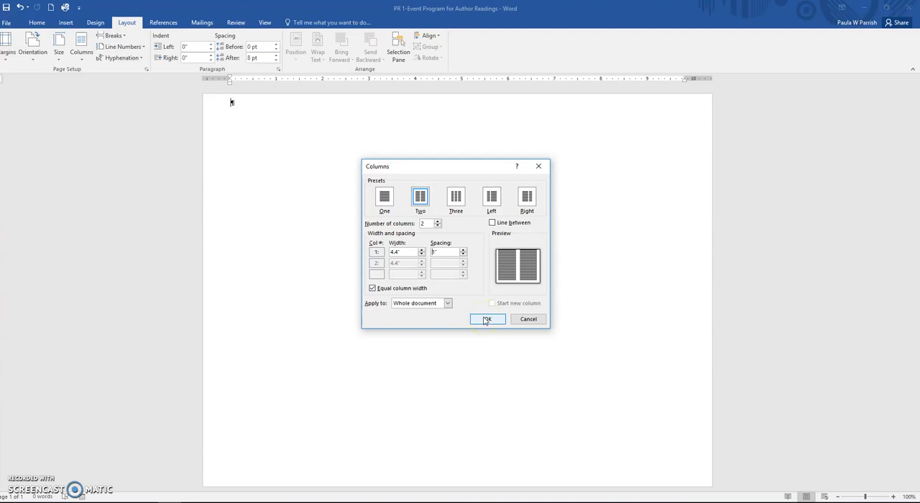
left_click(487, 319)
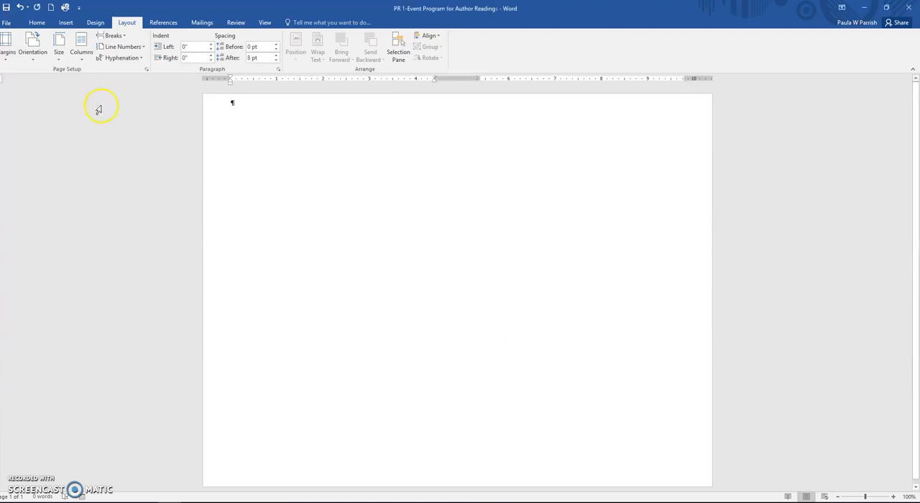
Step: Insert a page break to add a second page to the document
left_click(119, 35)
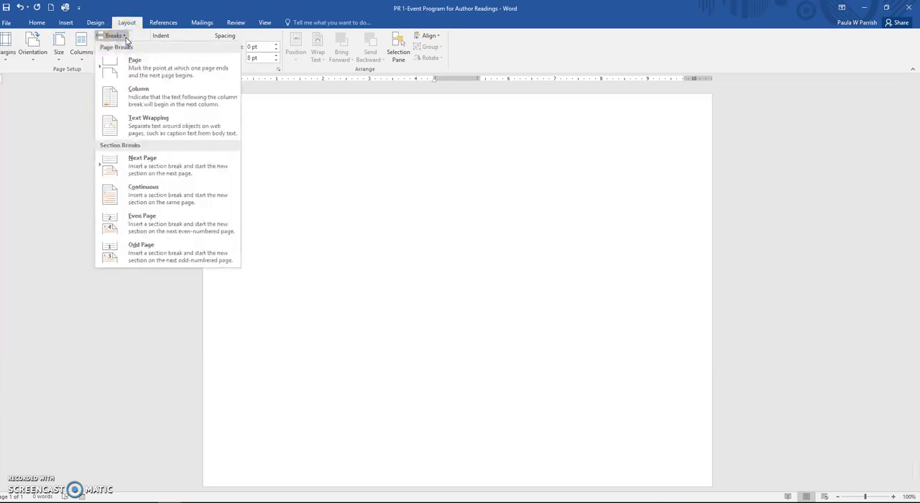
left_click(136, 72)
left_click(325, 391)
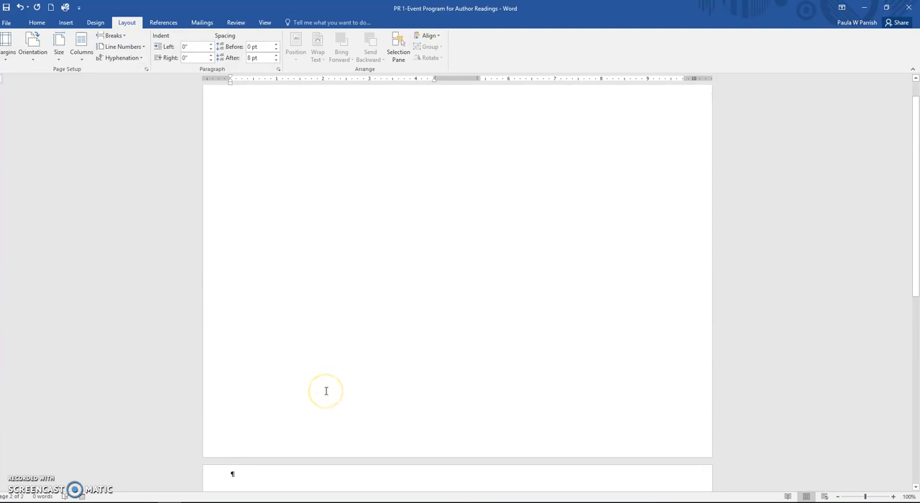
scroll(326, 391, "down", 3)
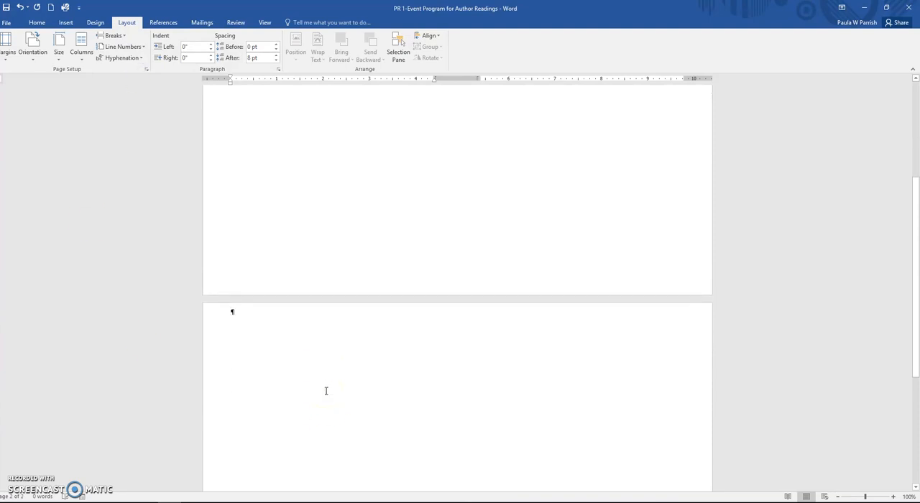
left_click(382, 287)
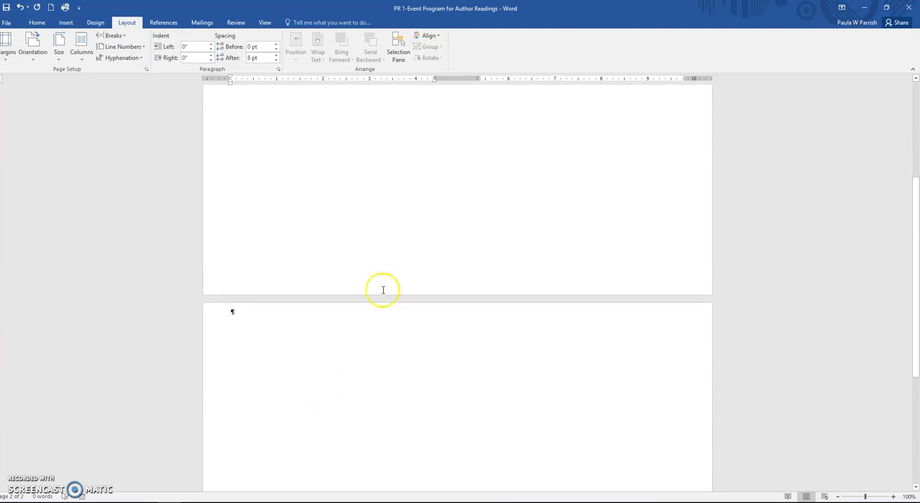
Step: Set the top page margin to 1" for the whole document and save the file
left_click(6, 59)
left_click(16, 293)
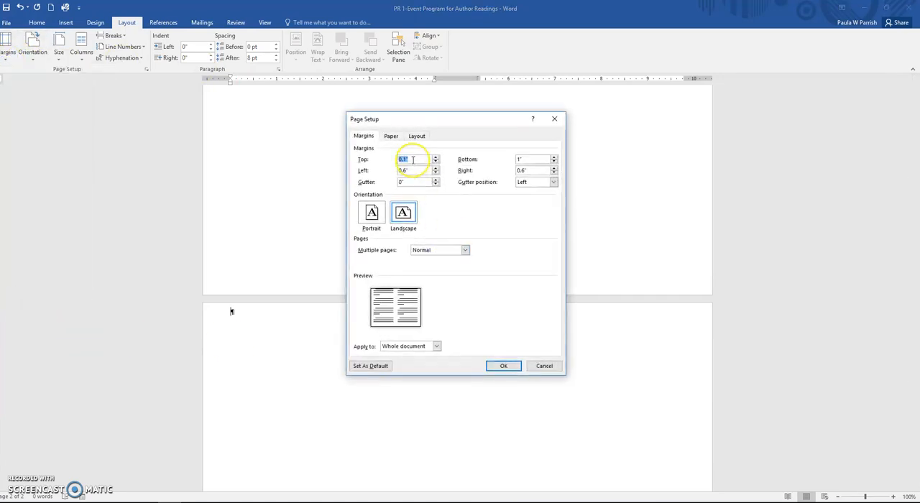
type("1")
key("Return")
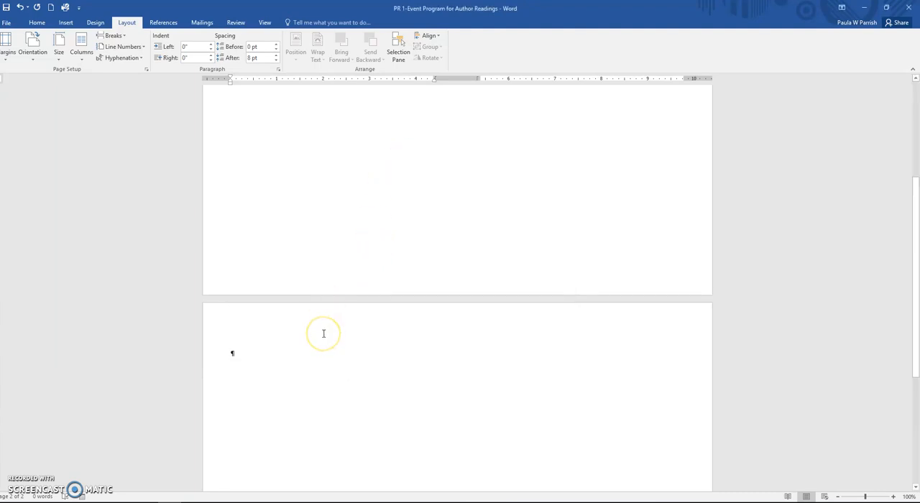
left_click(7, 7)
Step: Insert the text from the file PR 1-01, in the OST 289 Data Files2016 folder "Module 1 Data", on the second page
left_click(69, 22)
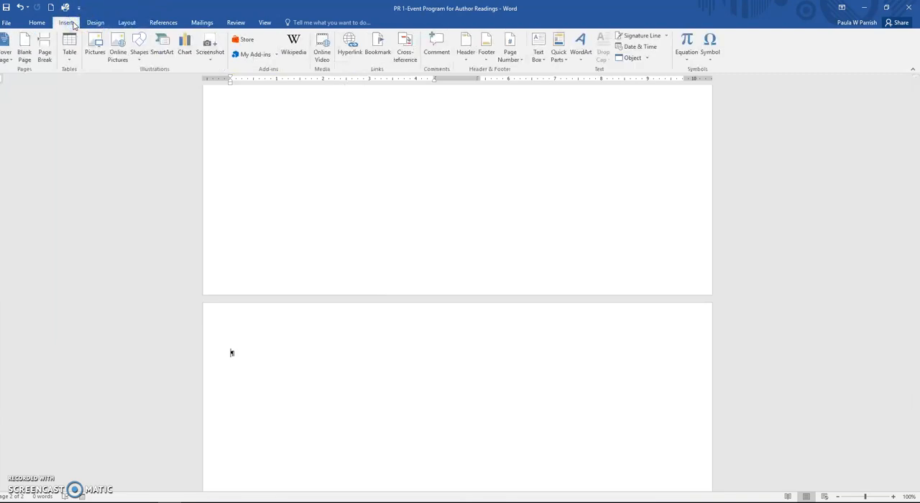
left_click(647, 58)
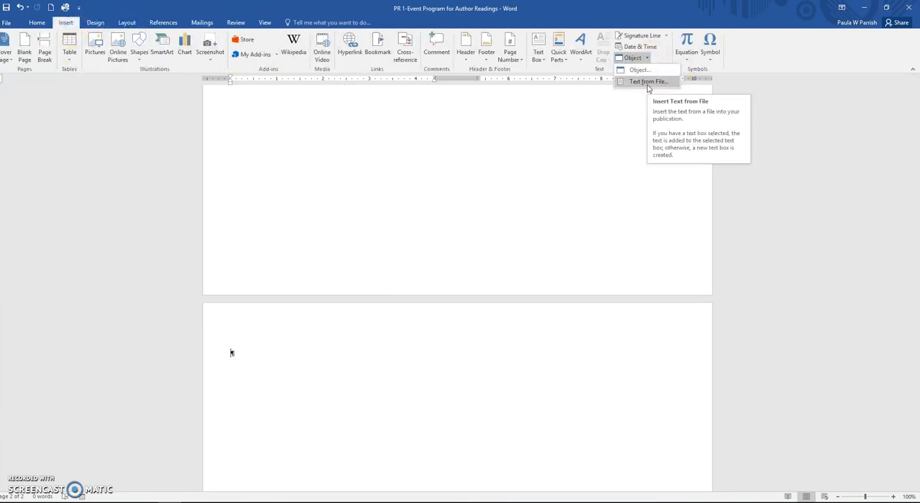
left_click(648, 81)
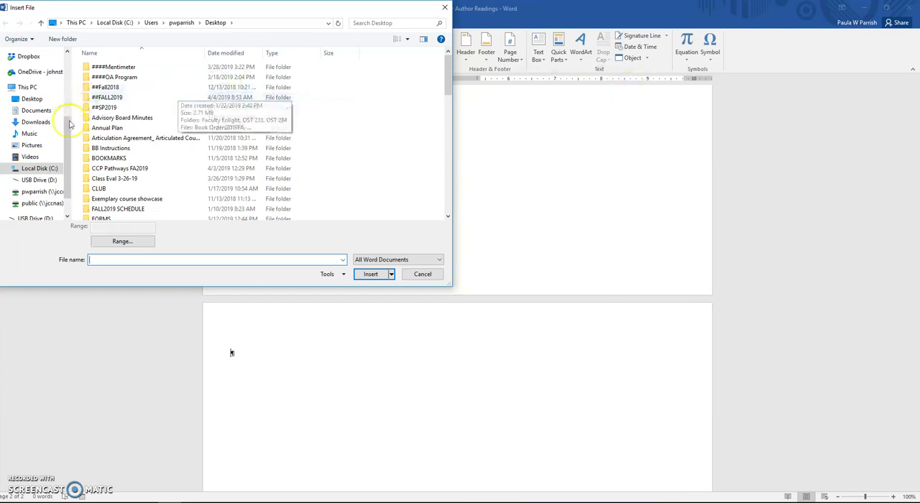
double_click(115, 107)
scroll(117, 187, "down", 3)
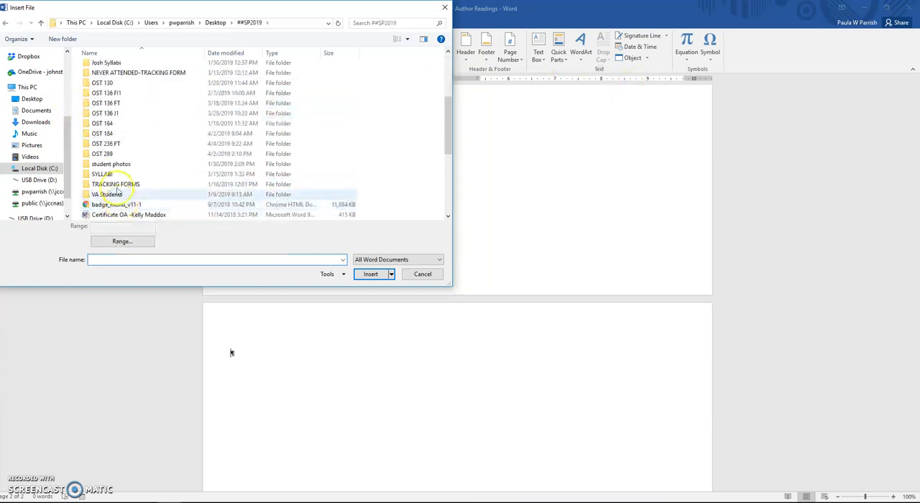
double_click(109, 150)
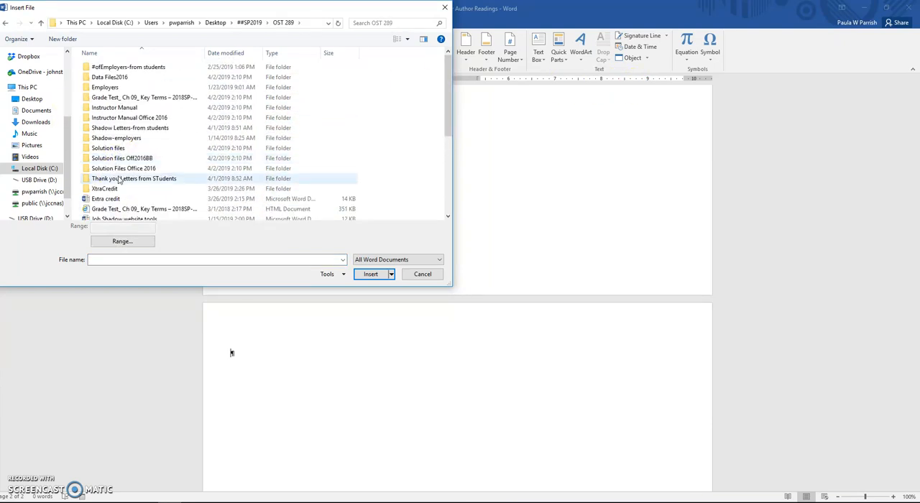
left_click(113, 77)
double_click(113, 77)
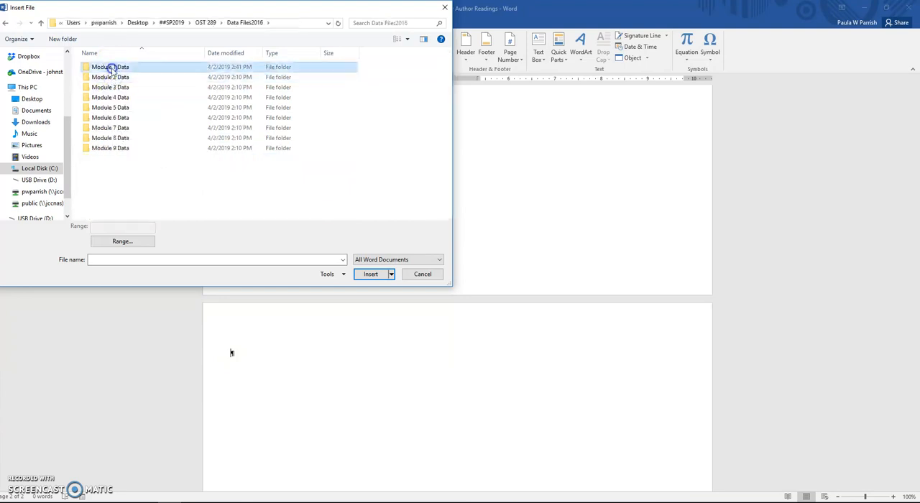
double_click(110, 78)
double_click(102, 67)
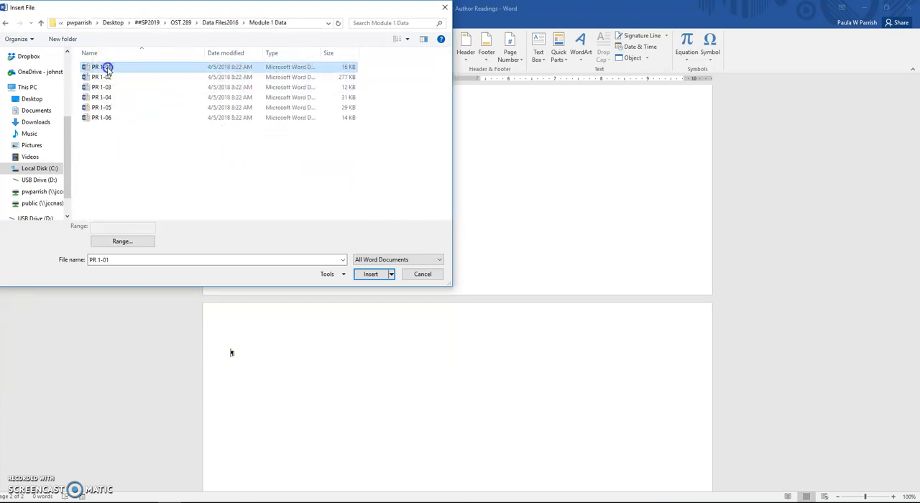
scroll(468, 376, "up", 10)
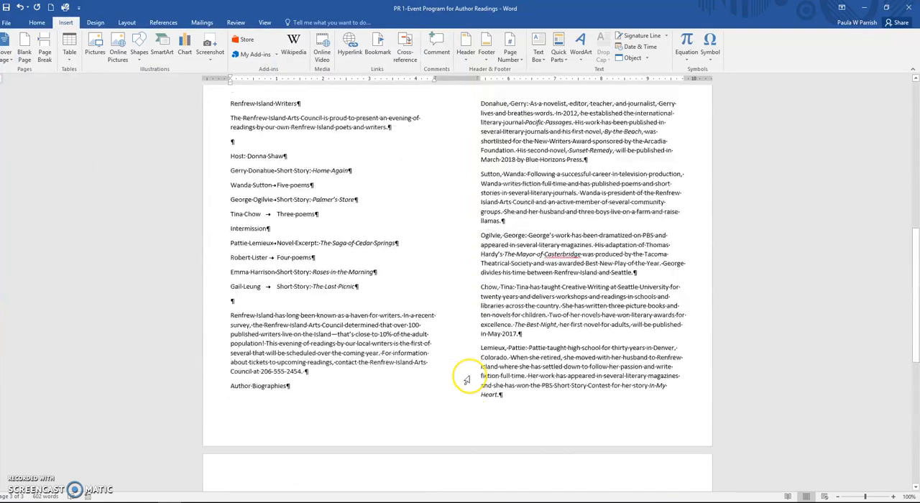
scroll(466, 380, "down", 12)
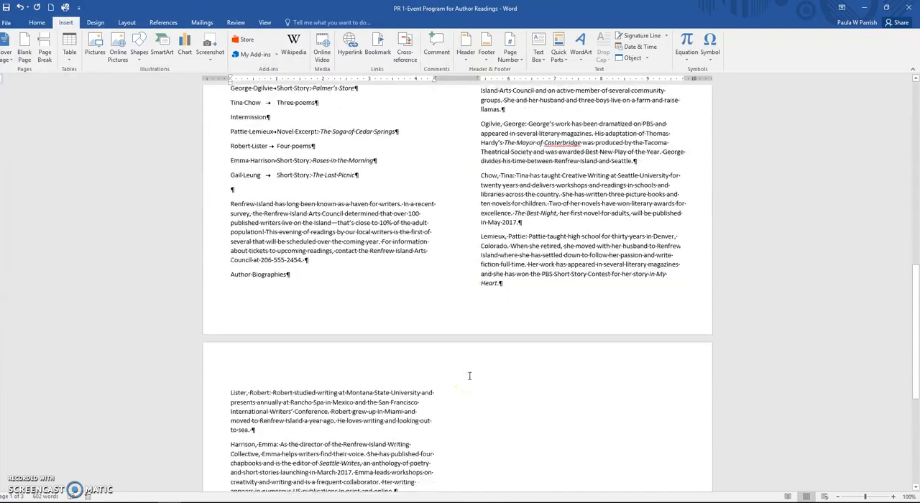
scroll(401, 414, "up", 15)
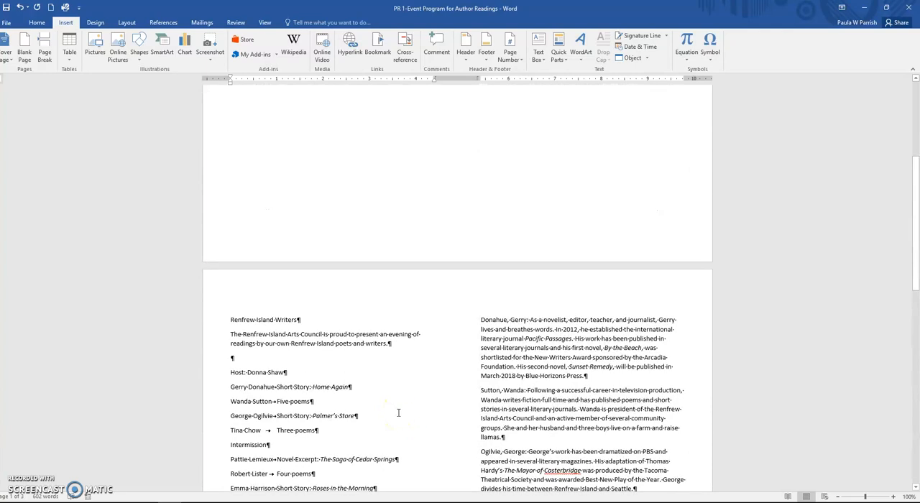
Step: Apply the Slice theme to the document
left_click(95, 22)
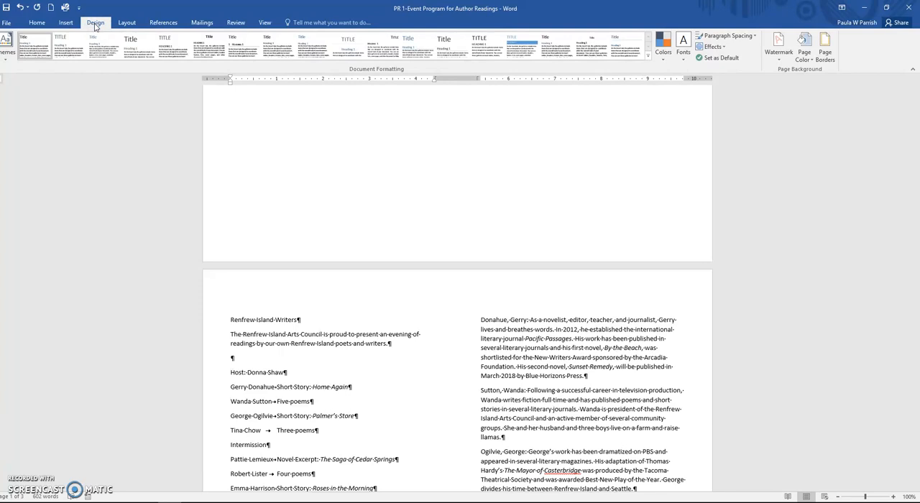
left_click(9, 61)
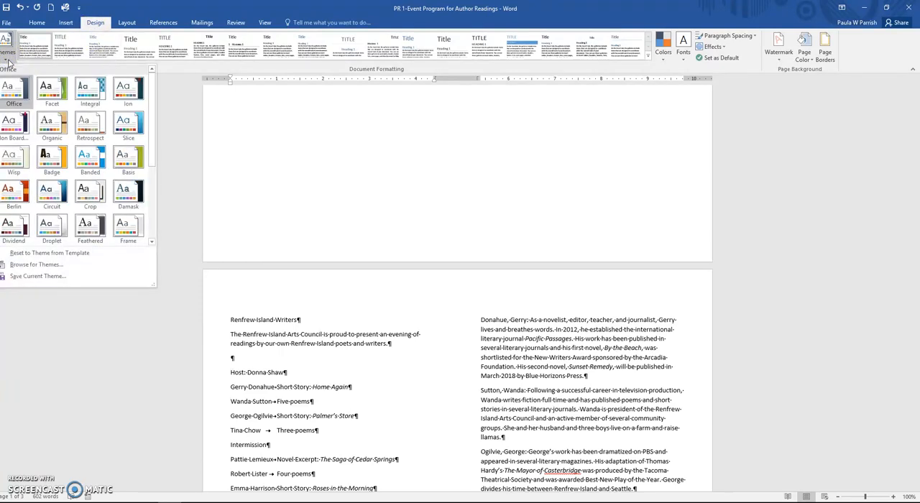
left_click(131, 126)
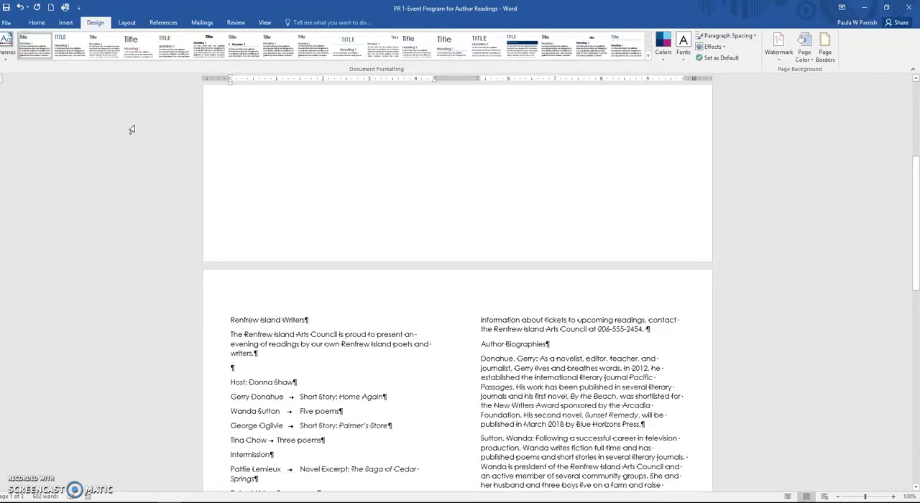
Step: Format the "Renfrew Island Writers" title on the second page with the Heading 1 style and center it
left_click(36, 22)
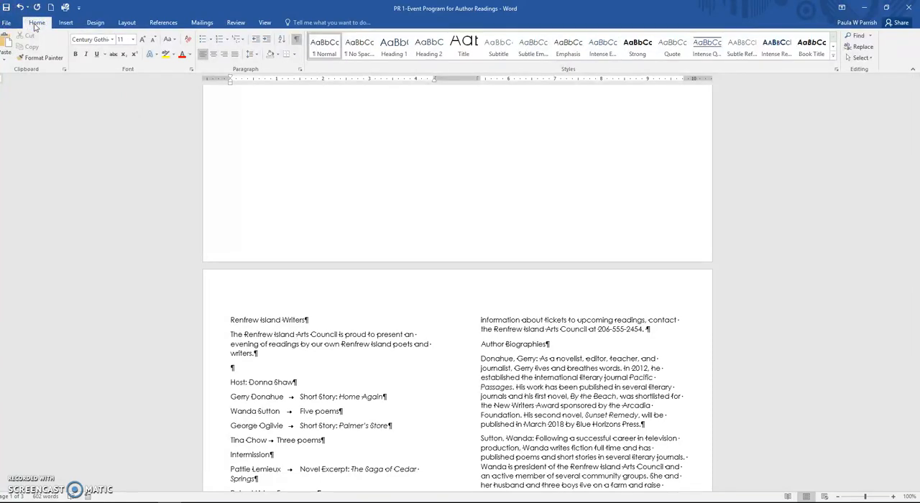
left_click(243, 315)
left_click(214, 327)
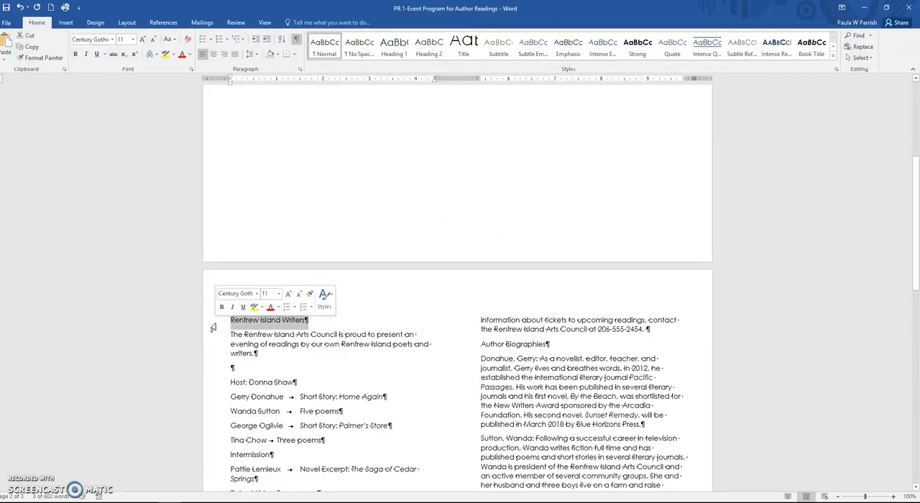
left_click(394, 47)
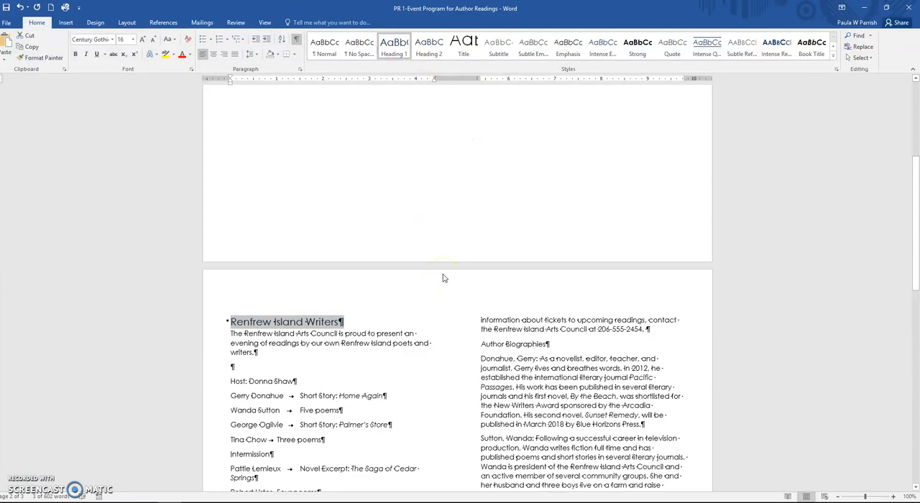
left_click(213, 54)
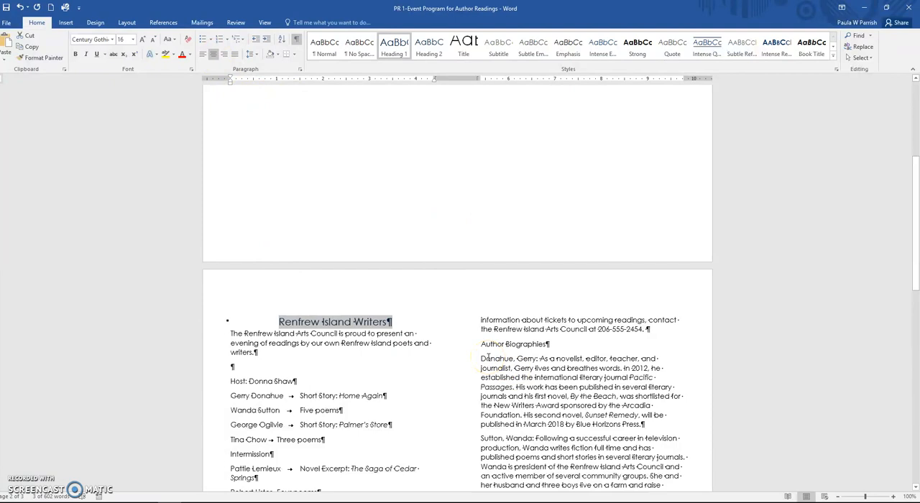
Step: Set a right-aligned tab stop at 4.25" with dot leader 2 for the program lines from the first reader through the last
left_click(485, 371)
scroll(485, 372, "down", 3)
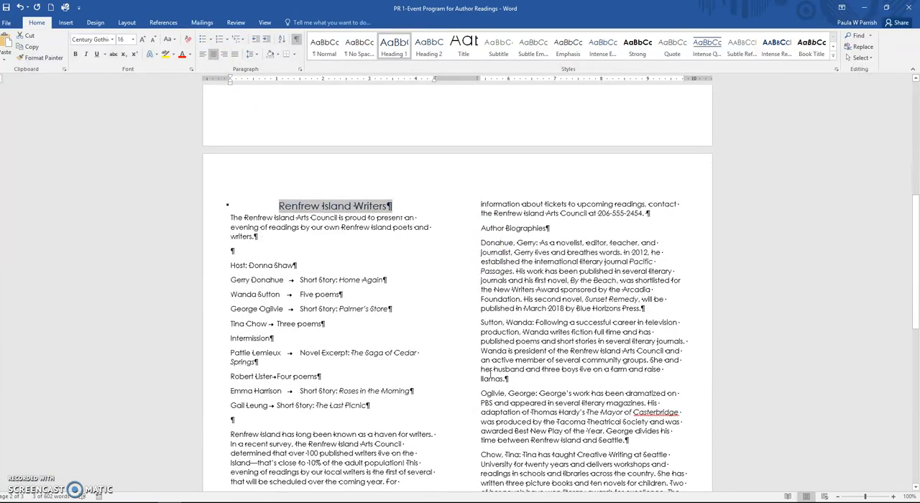
left_click(299, 328)
left_click_drag(231, 280, 372, 415)
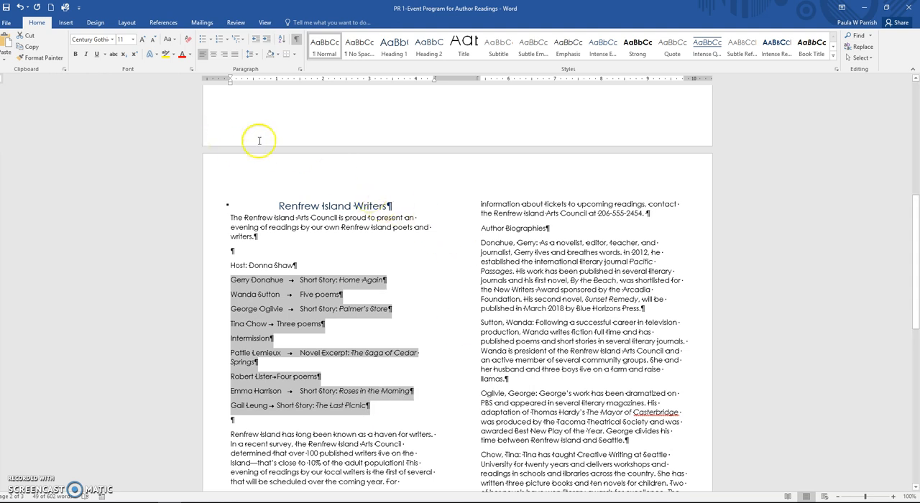
left_click(300, 69)
left_click(632, 367)
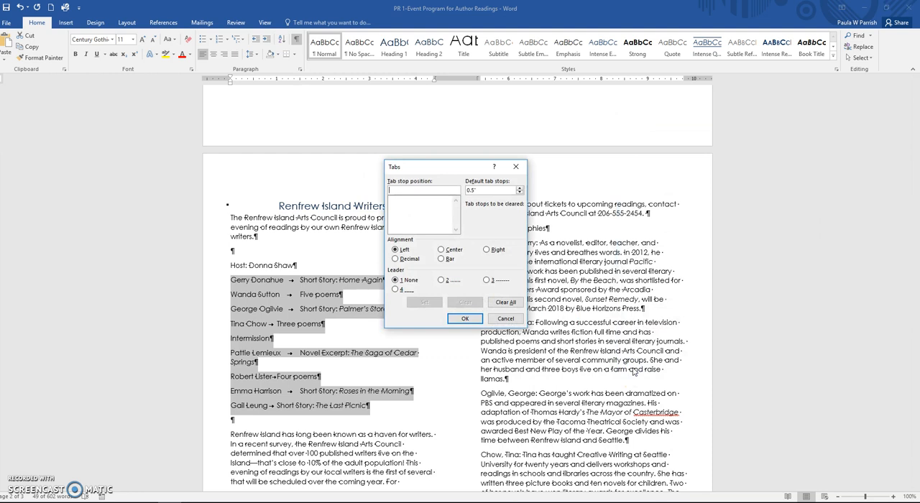
left_click(457, 280)
type("4.25")
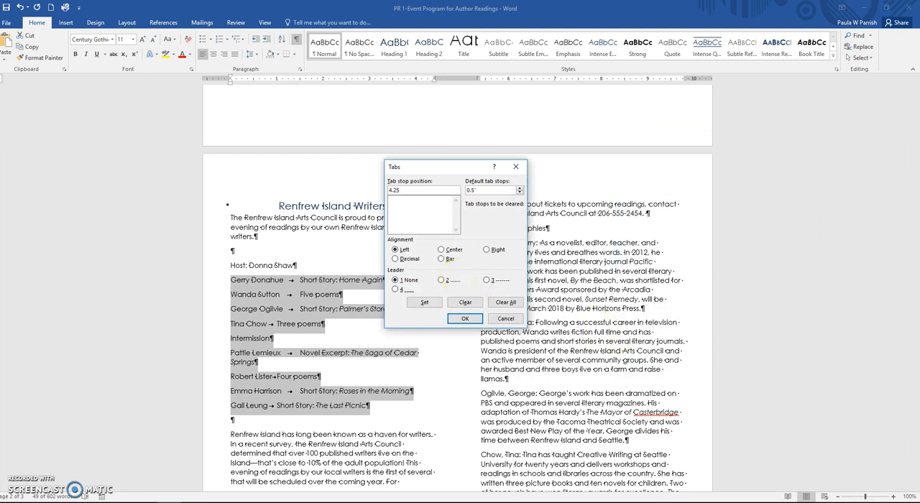
left_click(486, 253)
left_click(442, 282)
left_click(468, 319)
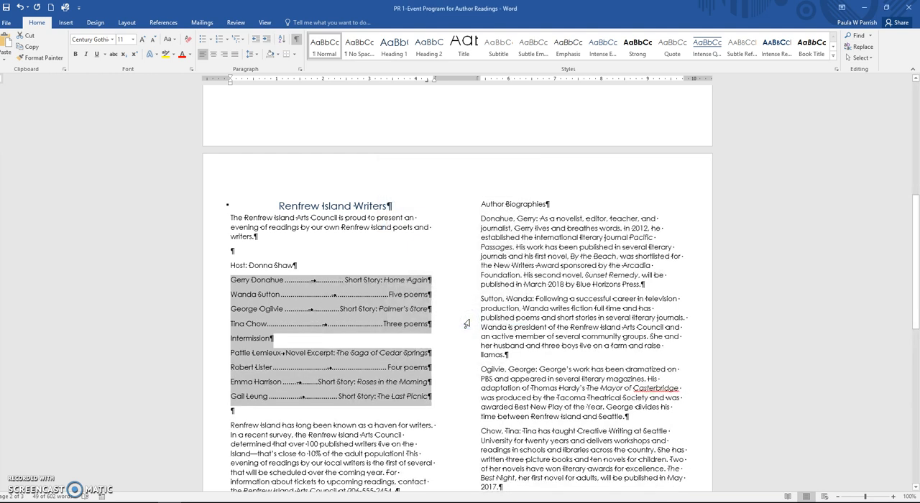
left_click(464, 325)
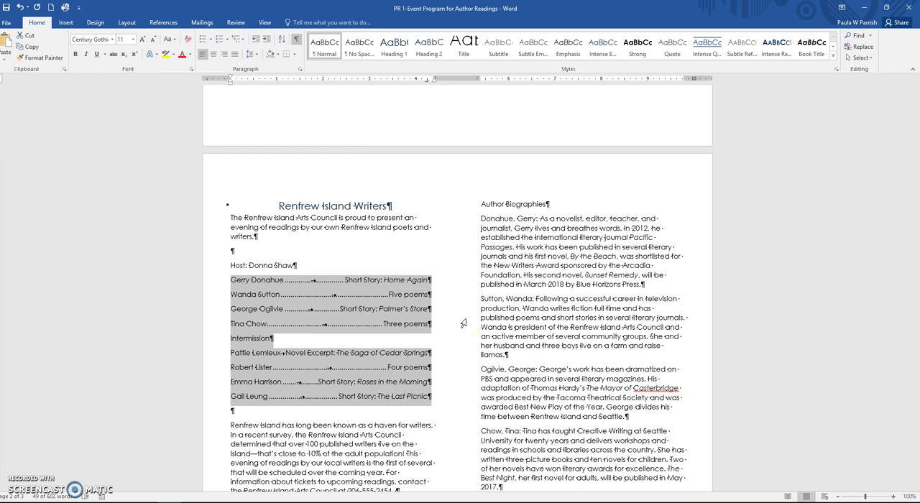
Step: Center the host line and the "Intermission" line in the program, and save the document
left_click(220, 267)
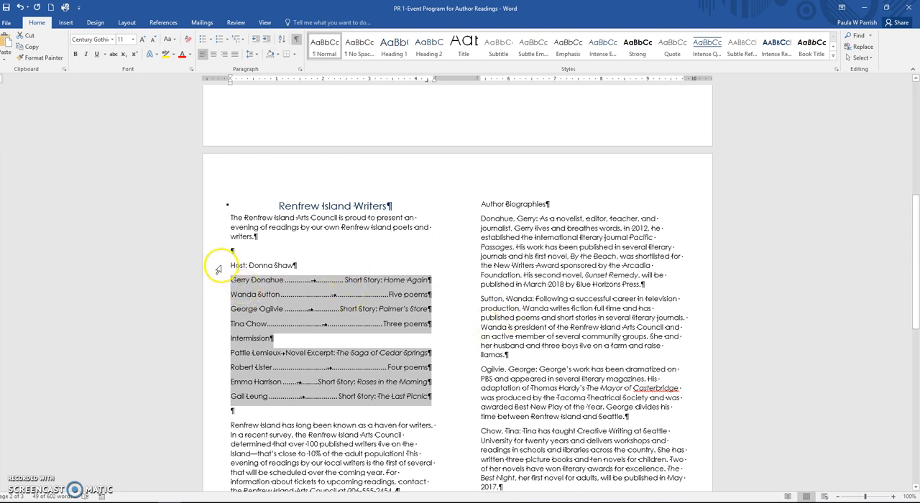
left_click(216, 57)
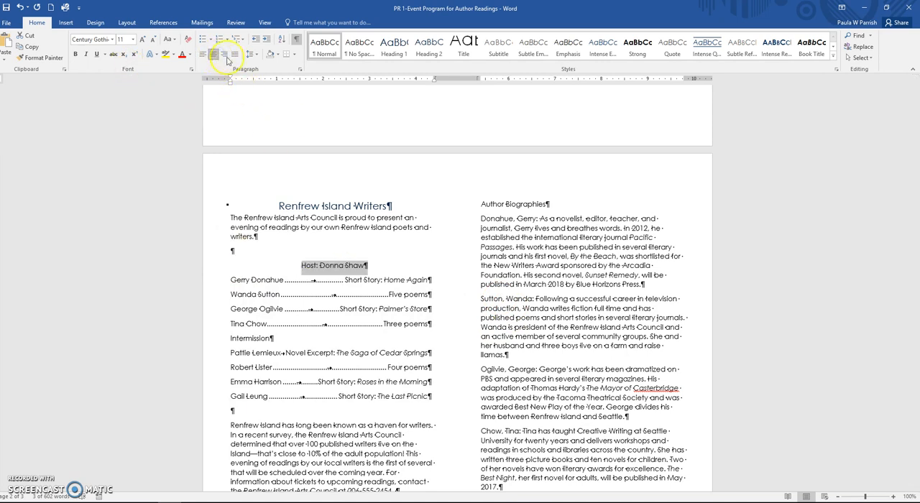
left_click(214, 338)
left_click(213, 54)
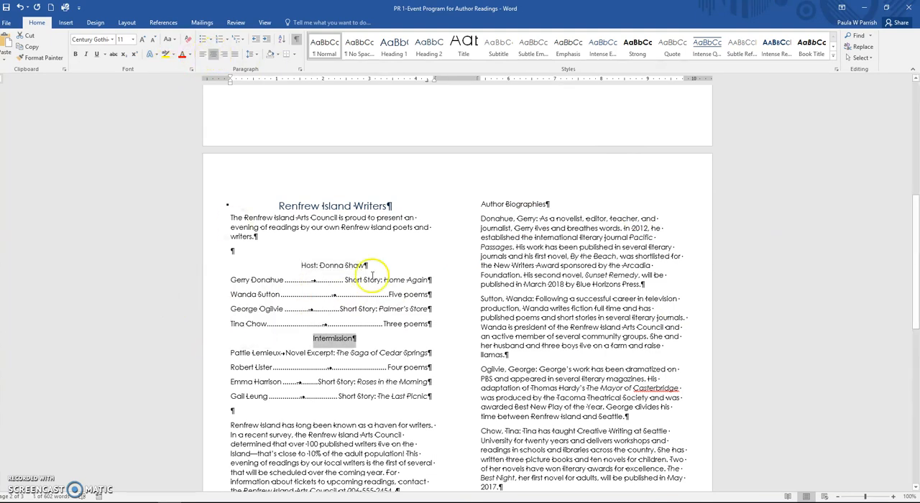
left_click(458, 308)
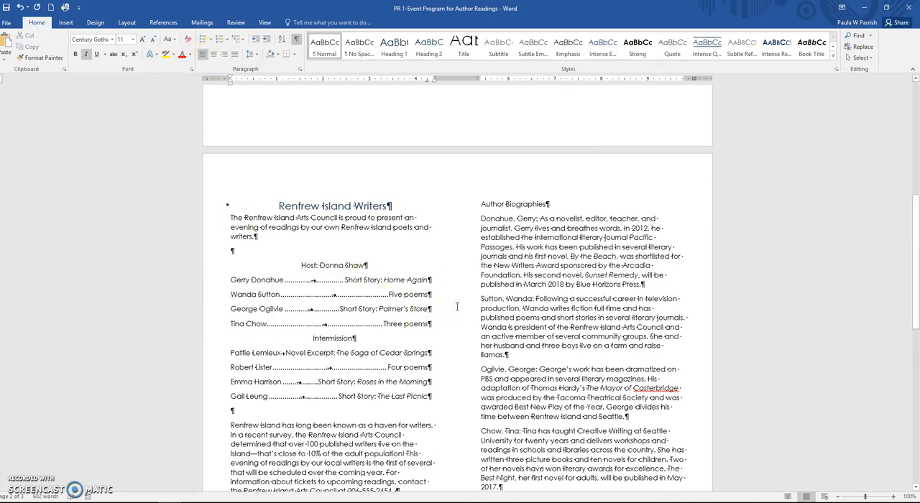
left_click(6, 8)
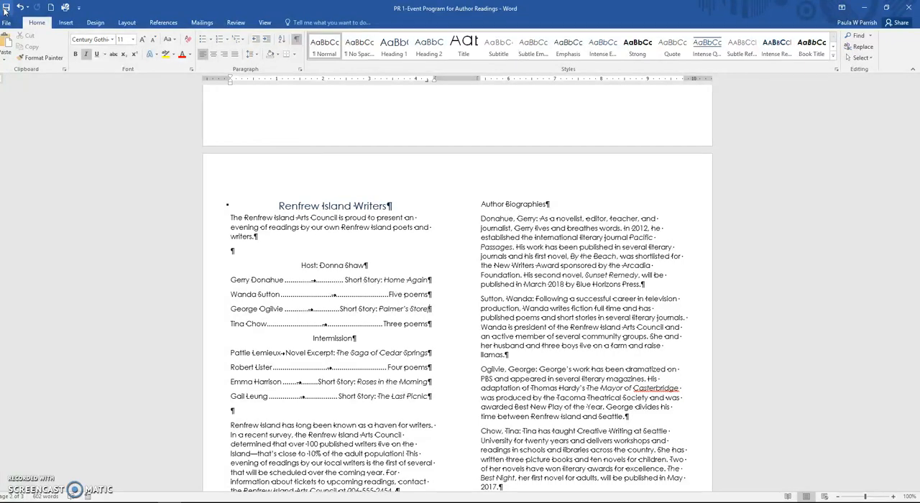
Step: Insert a column break at the start of the first page, before the page break
key("ctrl+Home")
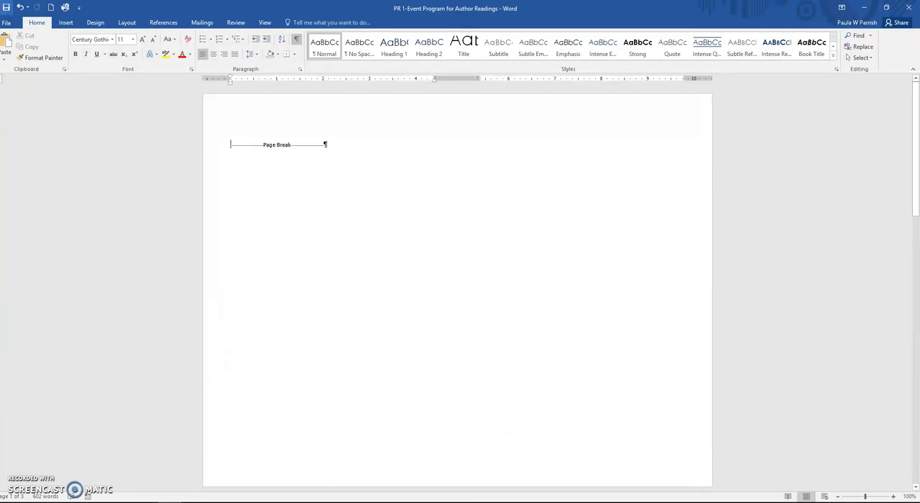
left_click(127, 23)
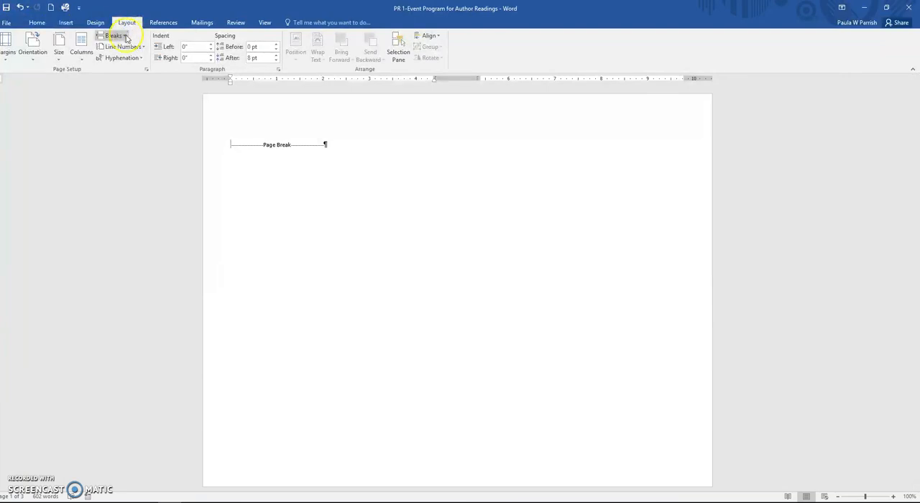
left_click(113, 36)
left_click(127, 93)
left_click(417, 319)
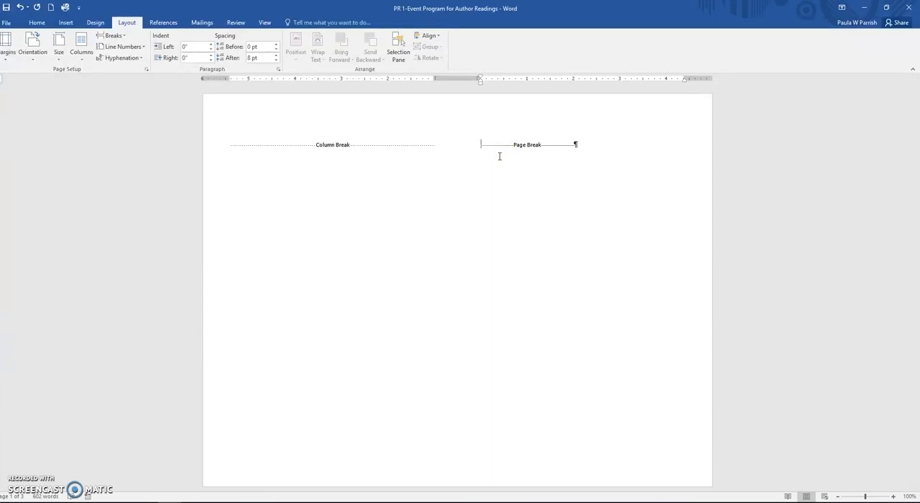
Step: Enter "Renfrew Island Writers" and "An Evening of Readings" on separate lines in the first page's second column
type("Renfrew Island Writers")
key("Return")
type("An Evening of Readings")
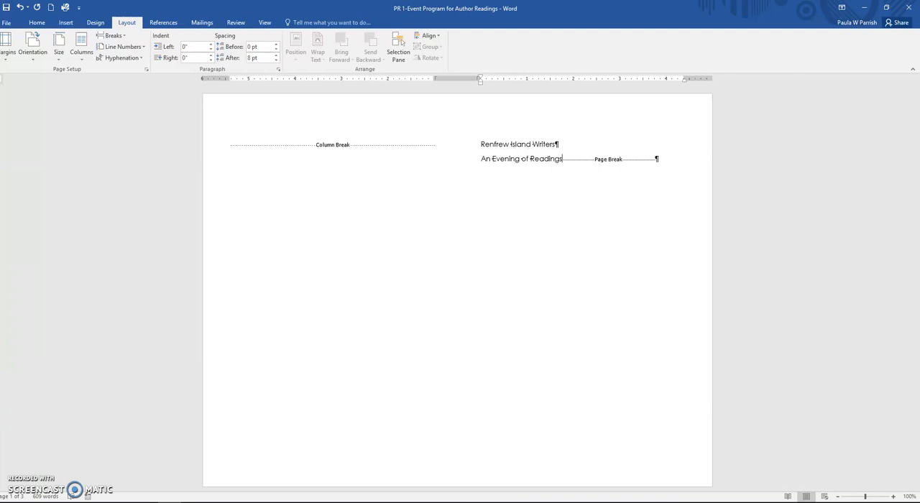
Step: Add nine blank paragraphs between "An Evening of Readings" and the page break
key("Return")
key("Return")
key("Return")
key("Return")
key("Return")
key("Return")
key("Return")
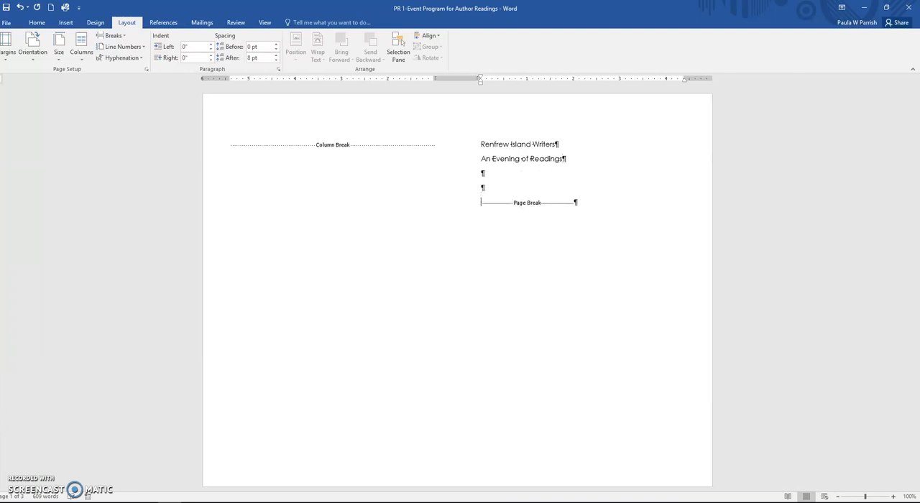
key("Return")
key("Return")
key("Return")
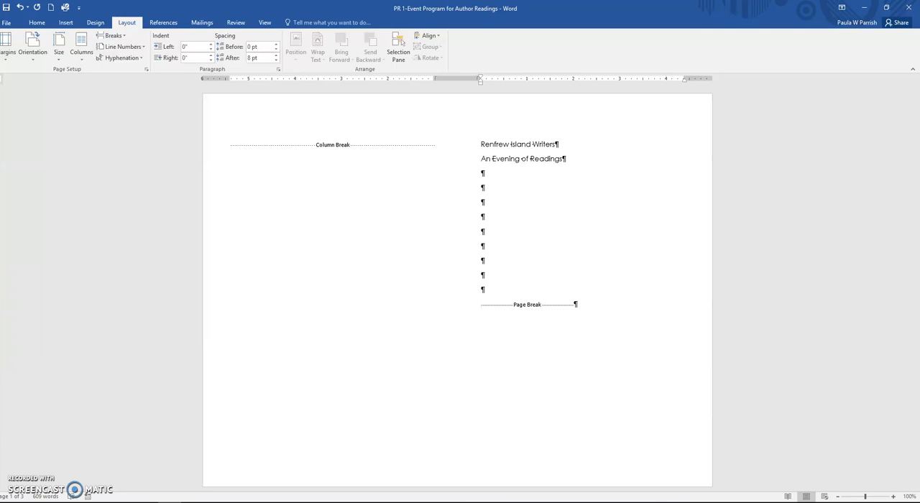
Step: Remove the extra blank paragraph before the page break and enter "March 14, 2017 at 7 pm" in its place
key("BackSpace")
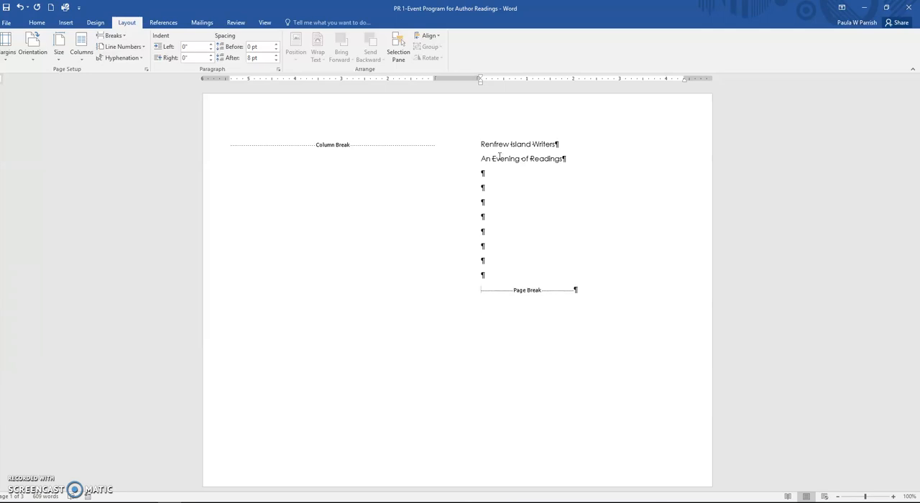
type("March 14, 2")
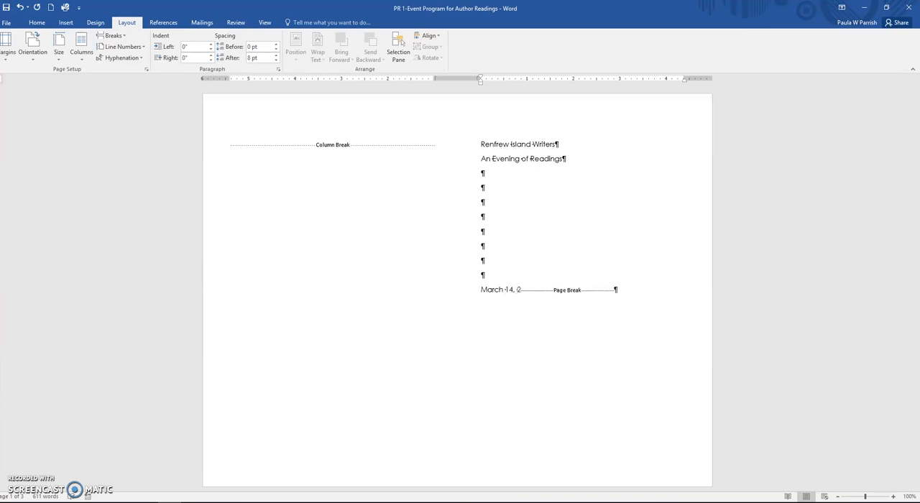
type("017 at 7 pm")
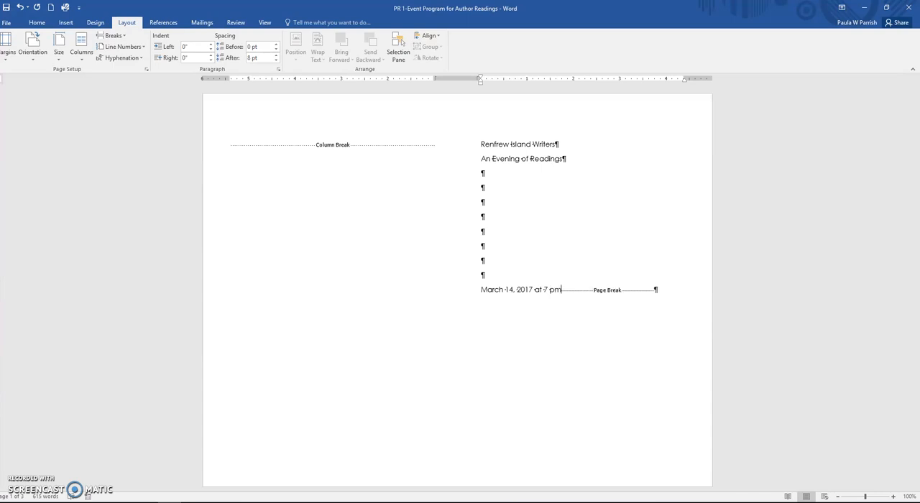
Step: Add "Renfrew Island Community Hall" on a new line below the date and time
key("Return")
type("Re")
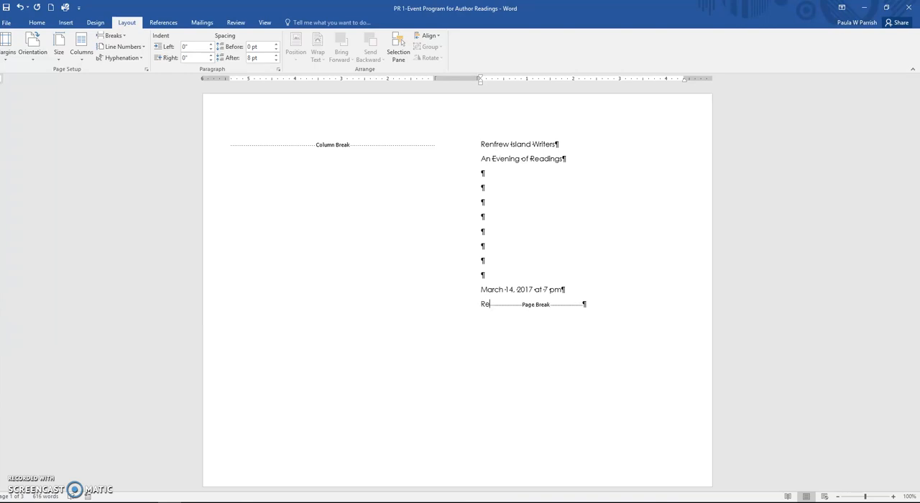
type("nfrew Island")
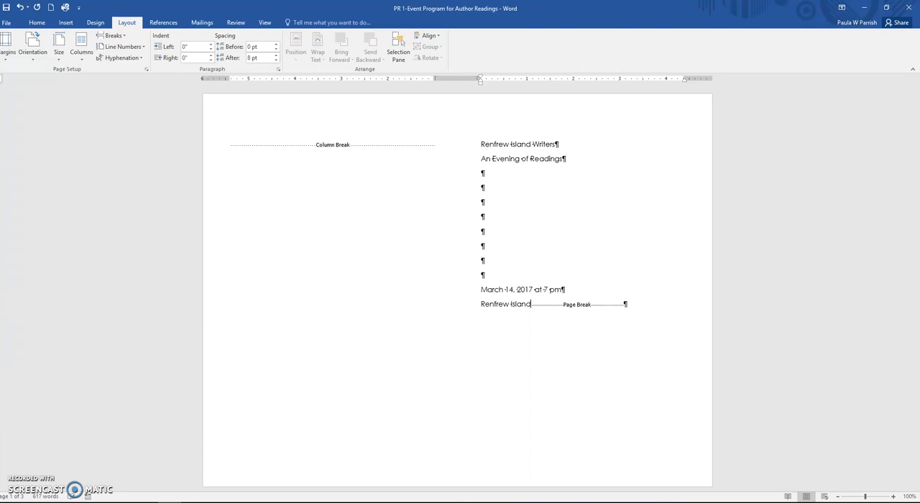
type(" Commun")
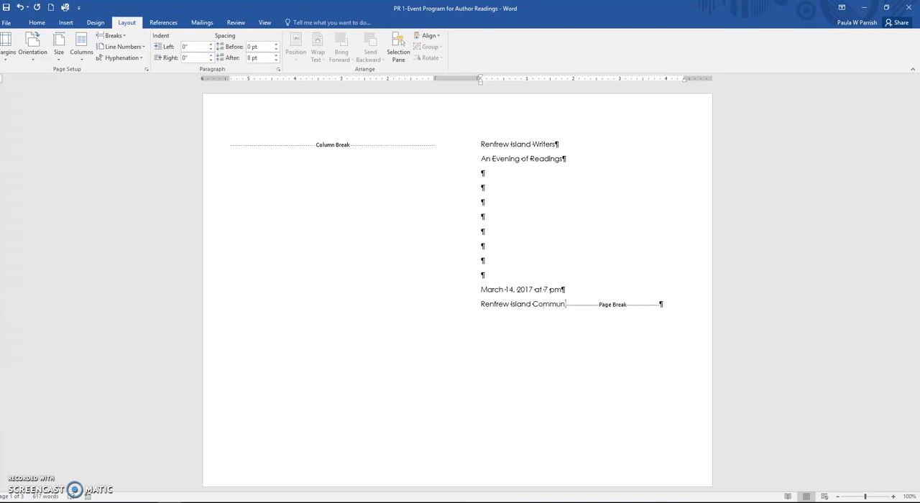
type("ity Hall")
Step: Add "Sponsored by the Renfrew Island Arts Council" after two blank paragraphs below the venue line, and save the document
key("Return")
key("Return")
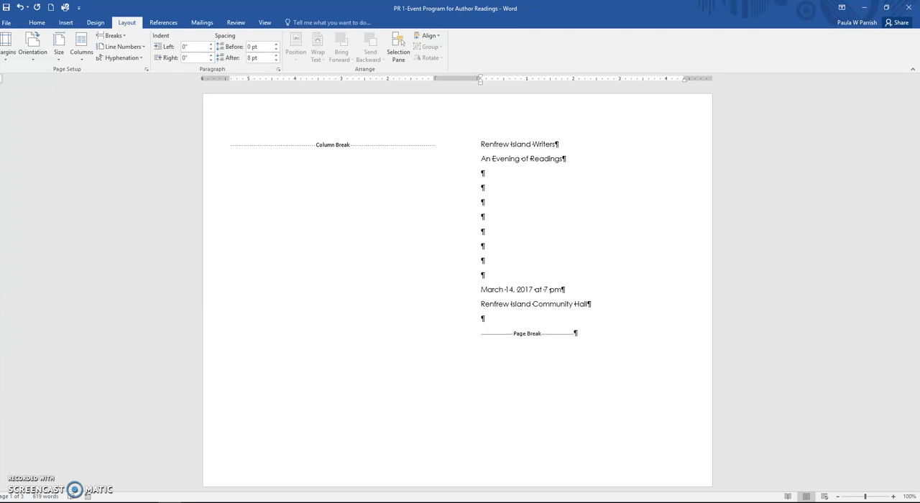
key("Return")
type("Sp")
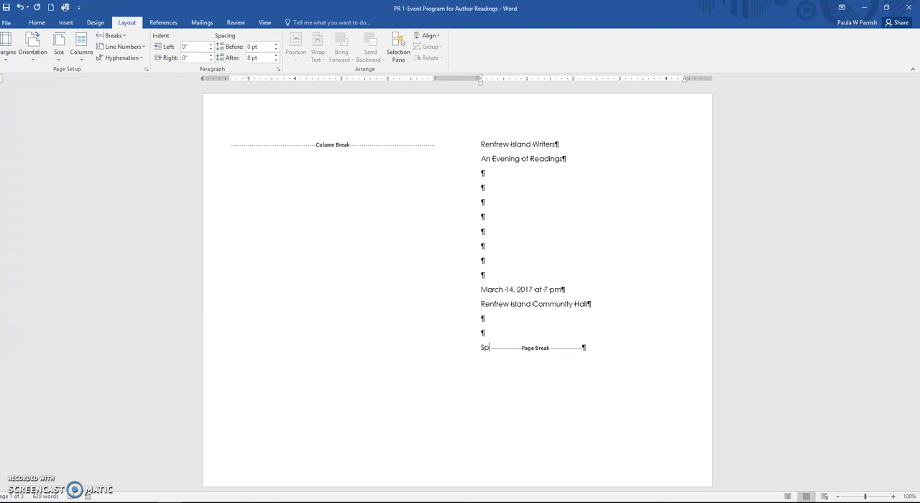
type("onsore")
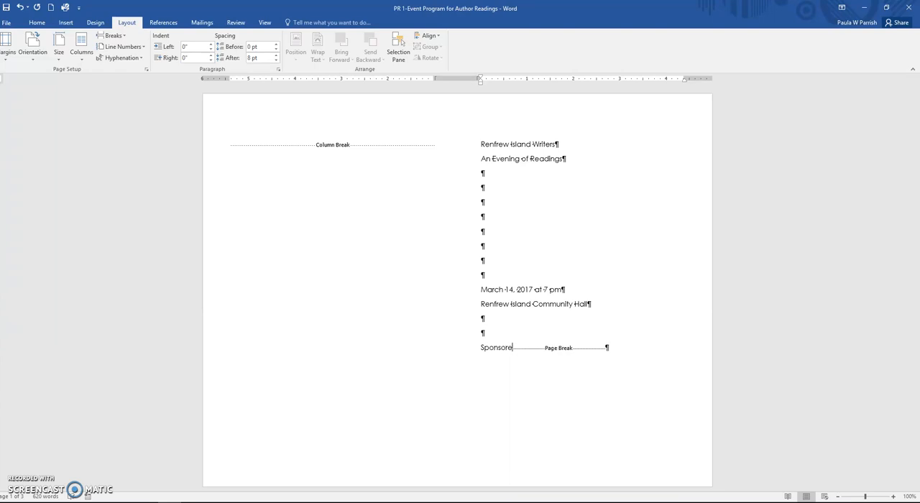
type("d by the R")
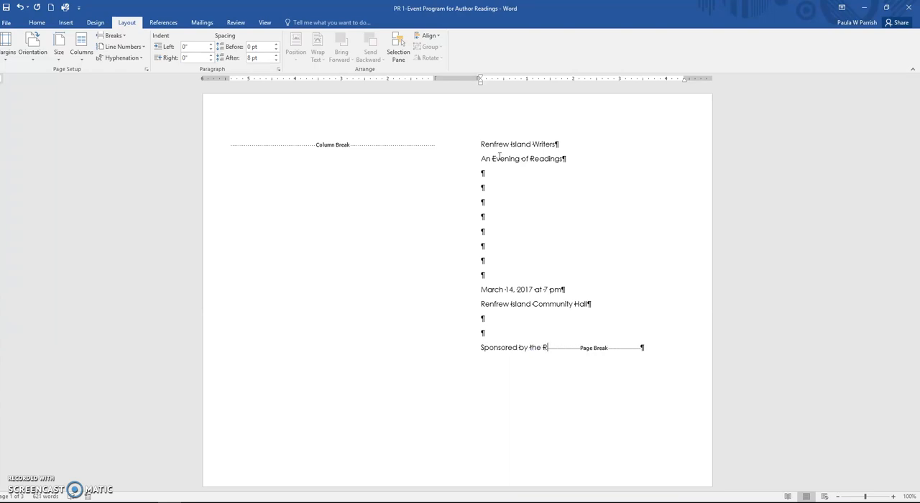
type("enfrew Island Arts Cou")
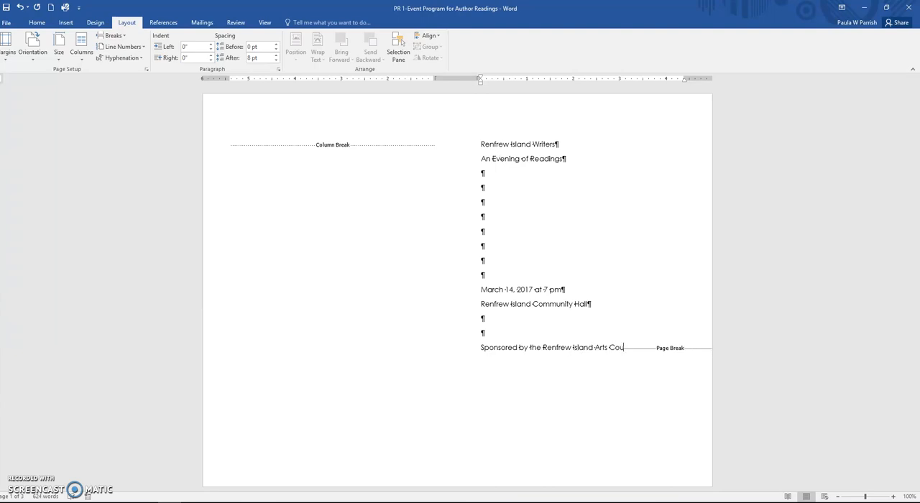
type(" ncil")
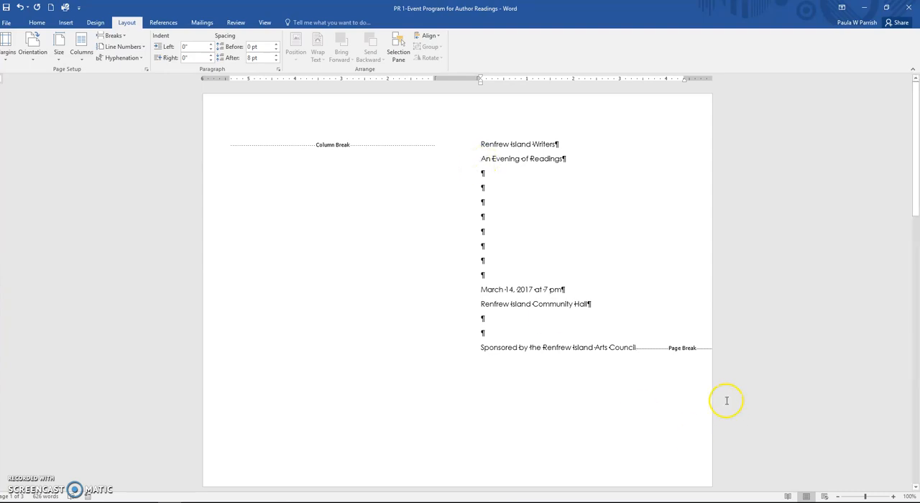
left_click(6, 8)
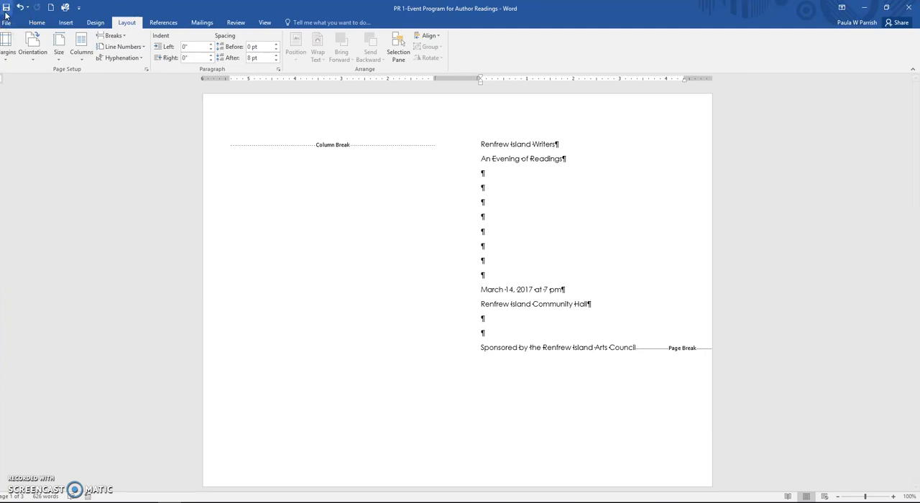
Step: Format the cover title "Renfrew Island Writers" with the text effect Fill - Dark Green, Accent 4, Soft Bevel and font size 26
left_click(456, 148)
left_click(462, 148)
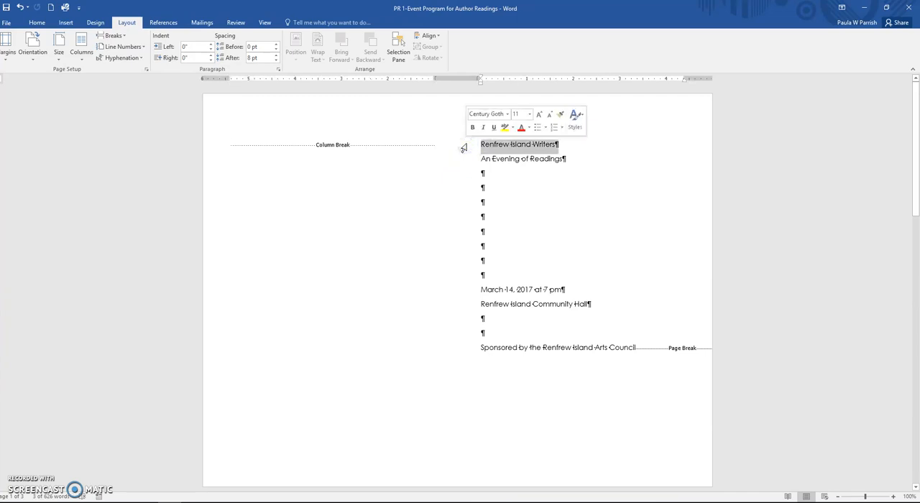
left_click(37, 22)
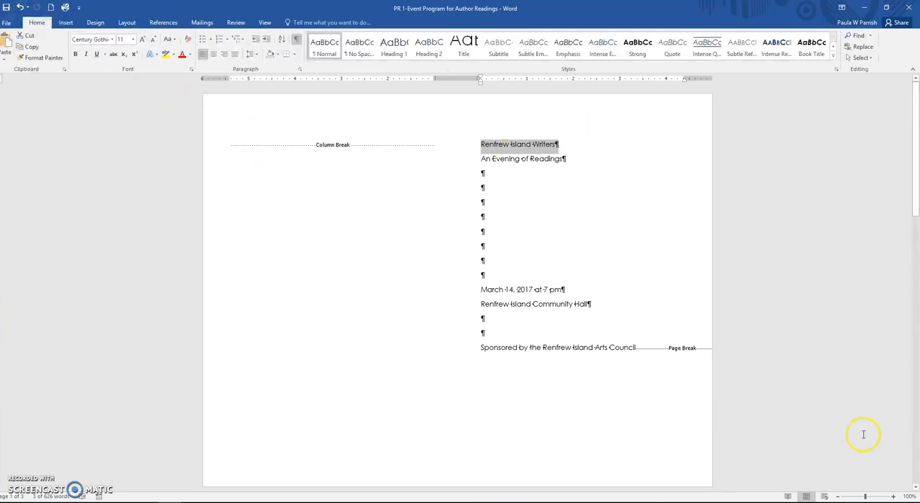
left_click(157, 55)
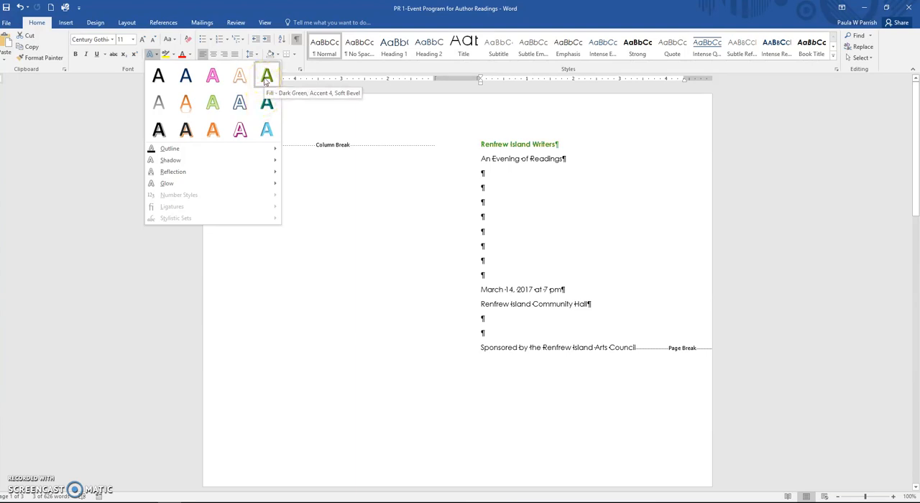
left_click(266, 77)
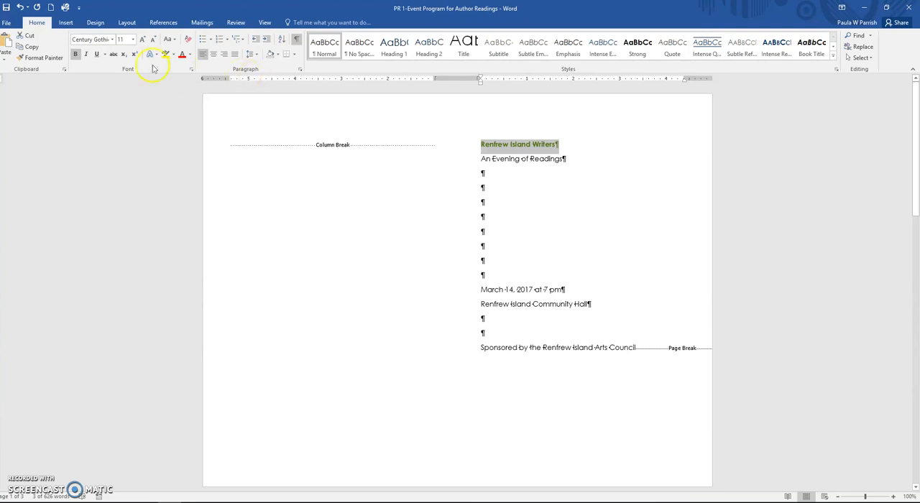
left_click(132, 39)
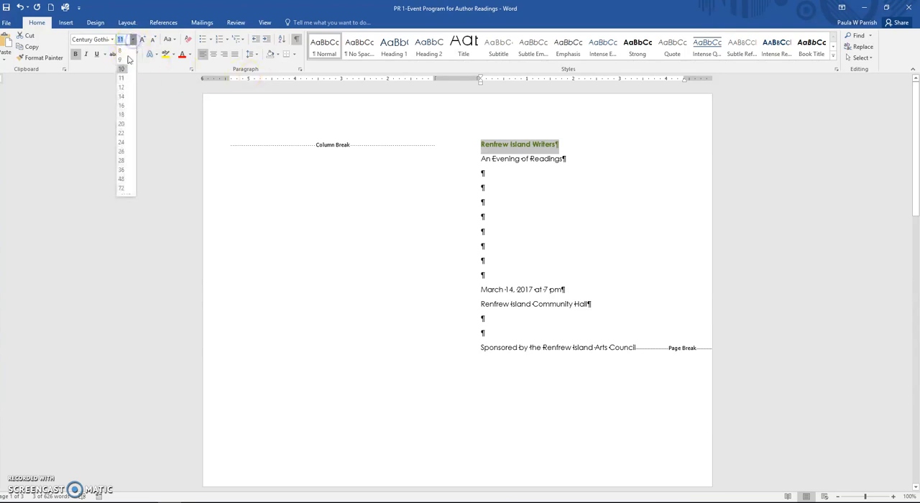
left_click(121, 151)
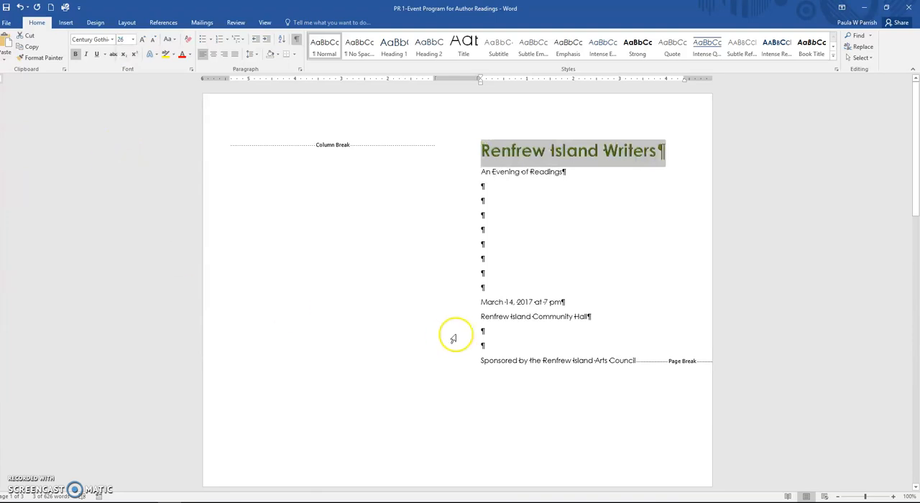
Step: Apply the Heading 2 style to the "Author Biographies" line on the second page
scroll(456, 335, "down", 6)
scroll(454, 334, "down", 1)
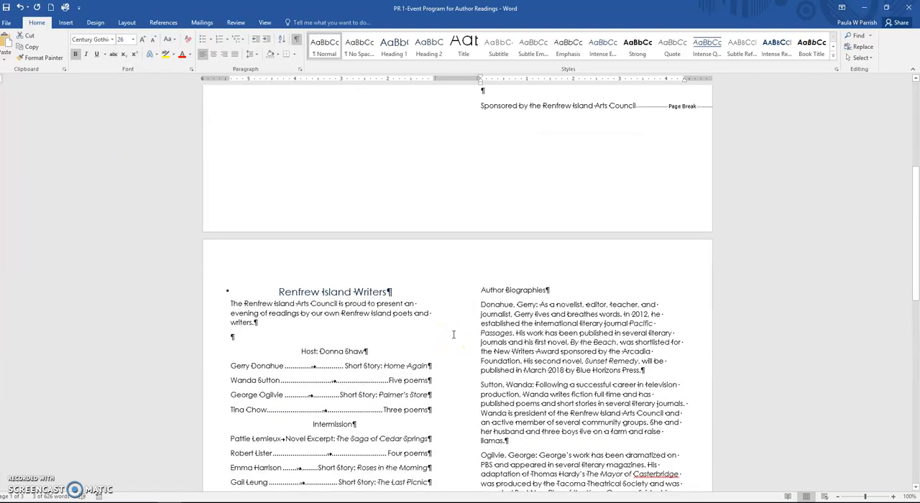
left_click(461, 291)
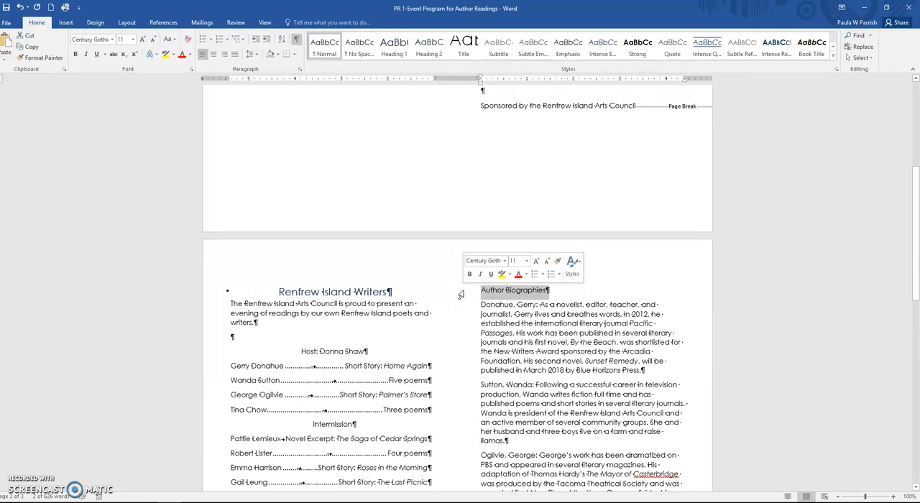
left_click(429, 48)
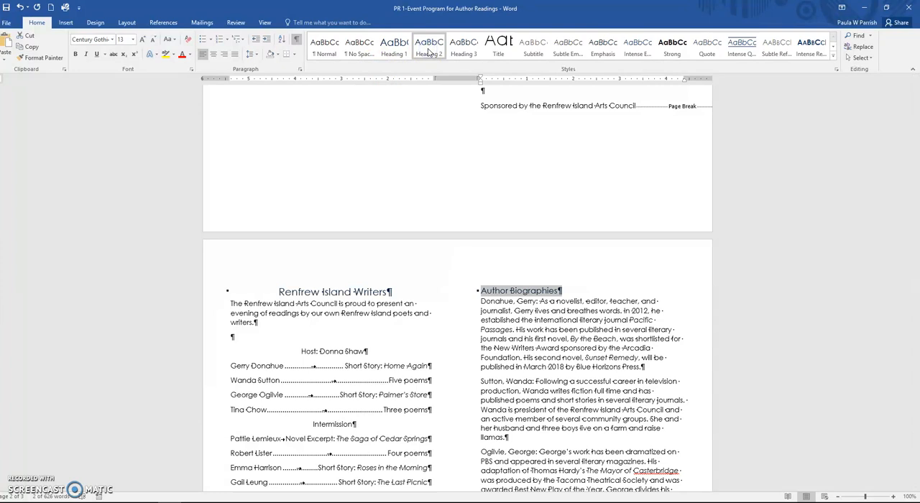
Step: Sort all the author biography paragraphs alphabetically as text in ascending order, with no header row
scroll(434, 242, "down", 3)
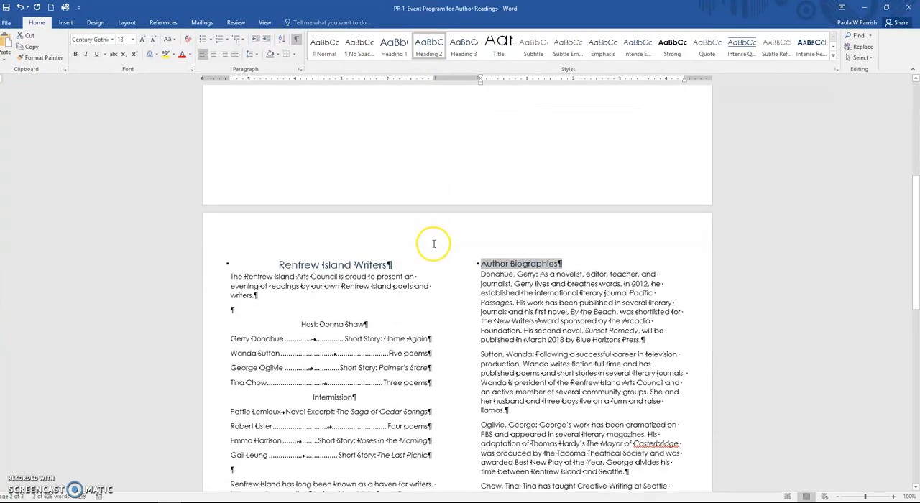
left_click_drag(480, 208, 534, 209)
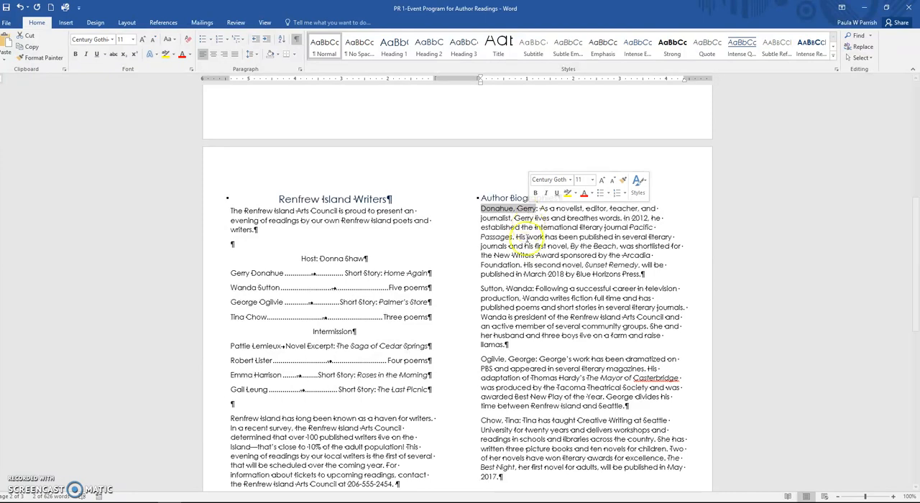
scroll(527, 249, "down", 8)
scroll(526, 249, "down", 3)
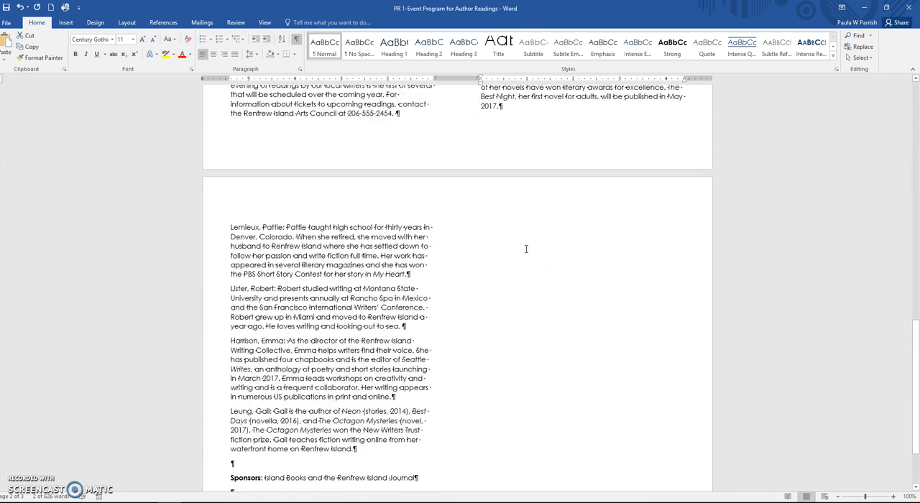
scroll(526, 249, "up", 11)
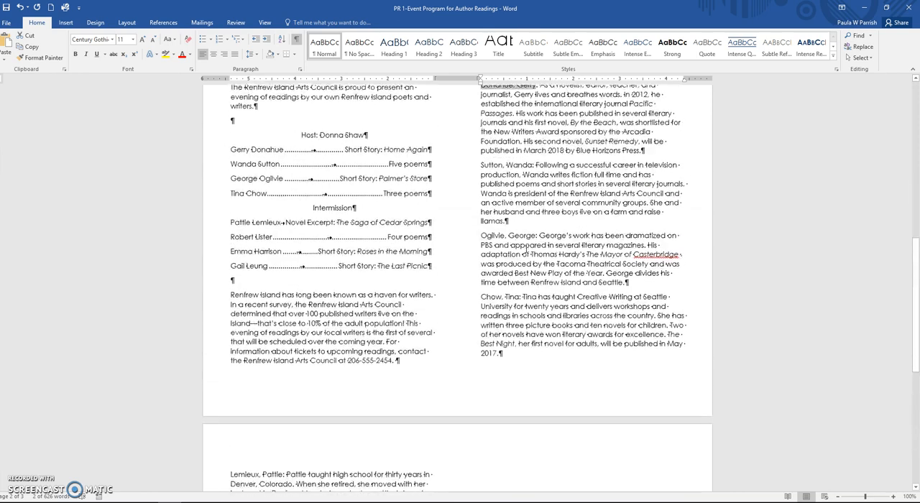
left_click_drag(481, 186, 356, 426)
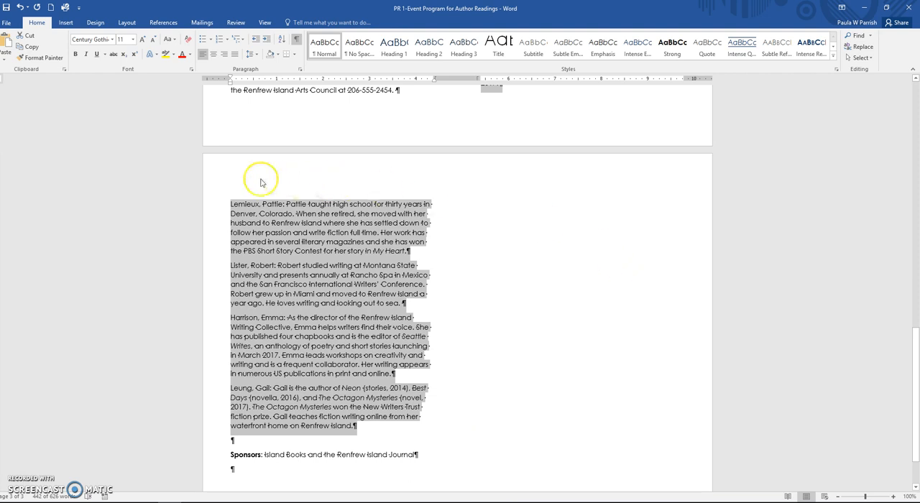
left_click(281, 44)
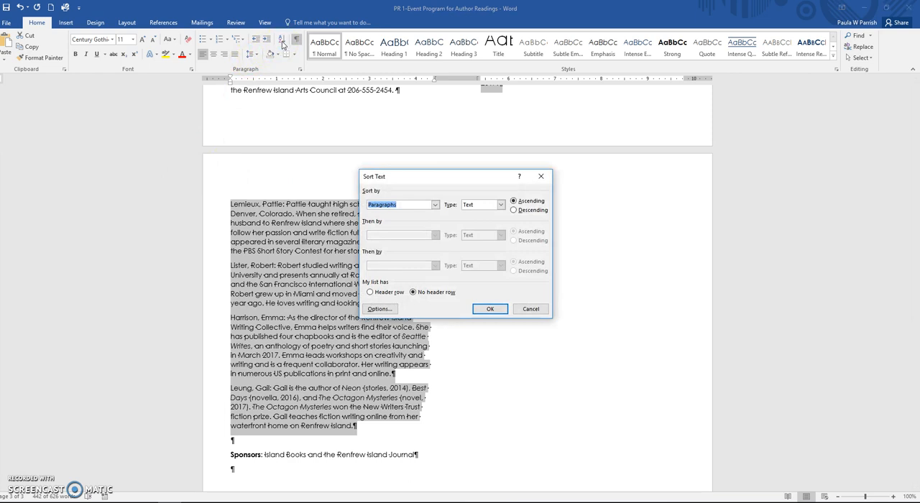
left_click(486, 311)
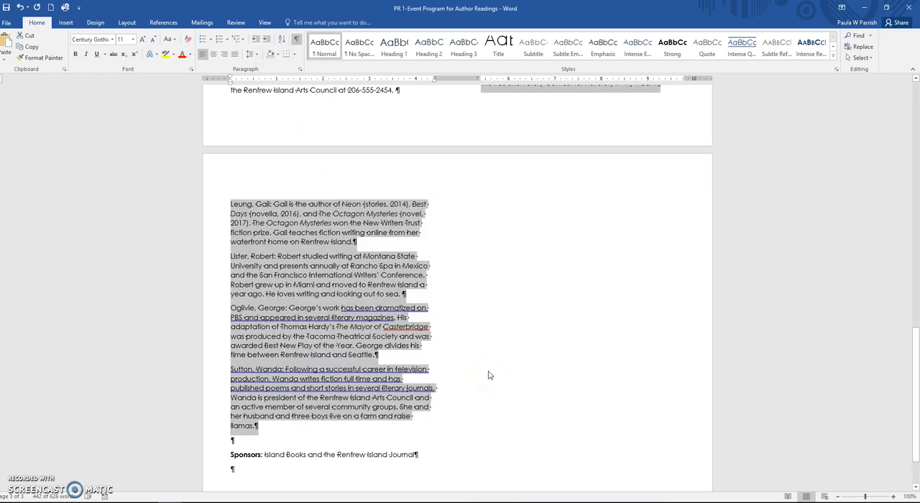
Step: Make the author's name at the start of the first biography bold and italic
scroll(551, 390, "up", 5)
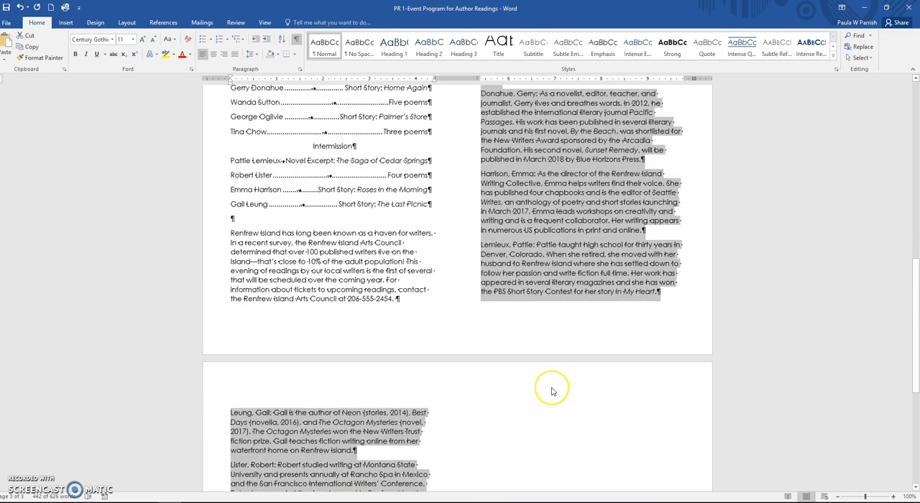
scroll(552, 391, "up", 4)
scroll(552, 391, "up", 3)
scroll(552, 391, "down", 1)
left_click(480, 254)
left_click_drag(480, 255, 521, 255)
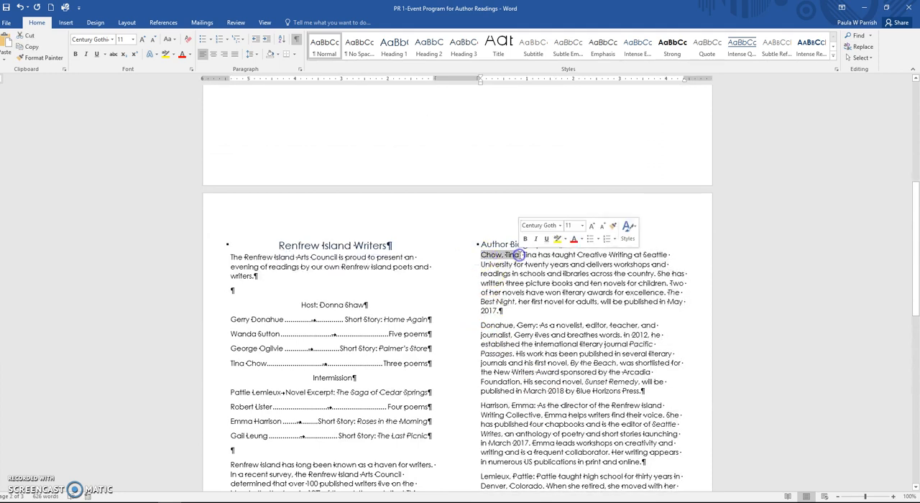
left_click(76, 55)
left_click(86, 54)
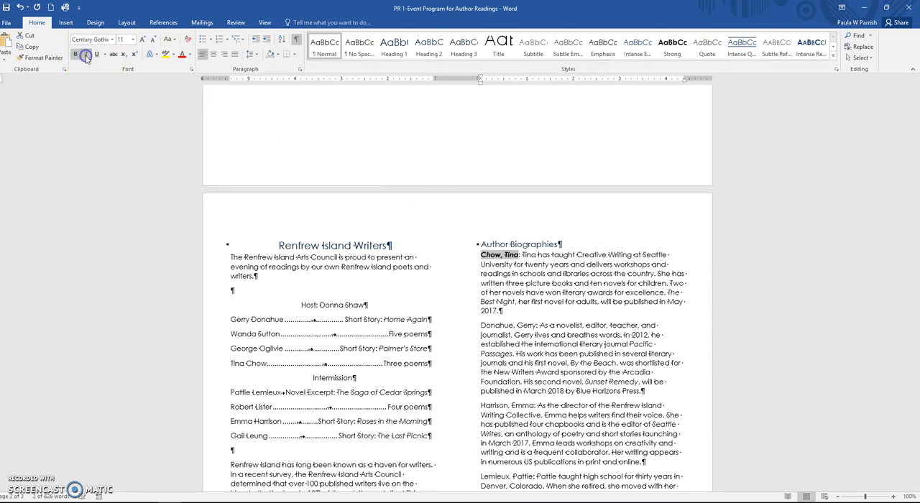
Step: Copy the first author name's bold italic formatting onto the author names starting the other three biographies on the second page
left_click(42, 57)
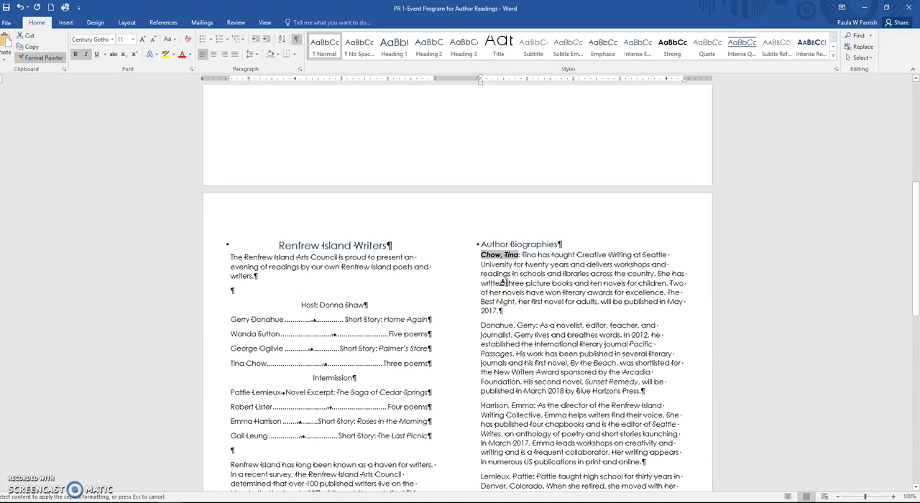
scroll(503, 282, "down", 3)
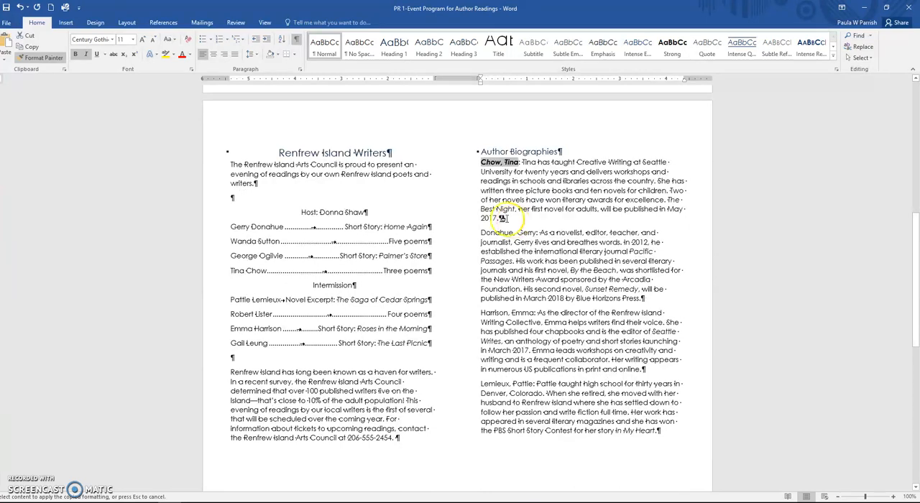
left_click_drag(480, 232, 534, 232)
left_click_drag(481, 312, 535, 313)
left_click_drag(480, 384, 533, 384)
Step: Apply the same bold italic formatting to the author names starting the four biographies on the third page, then end Format Painter
scroll(458, 388, "down", 7)
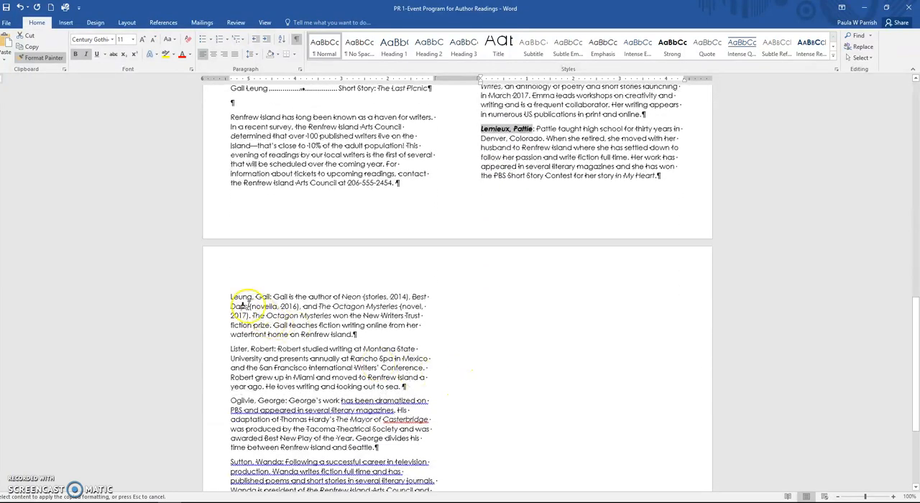
left_click_drag(228, 296, 272, 298)
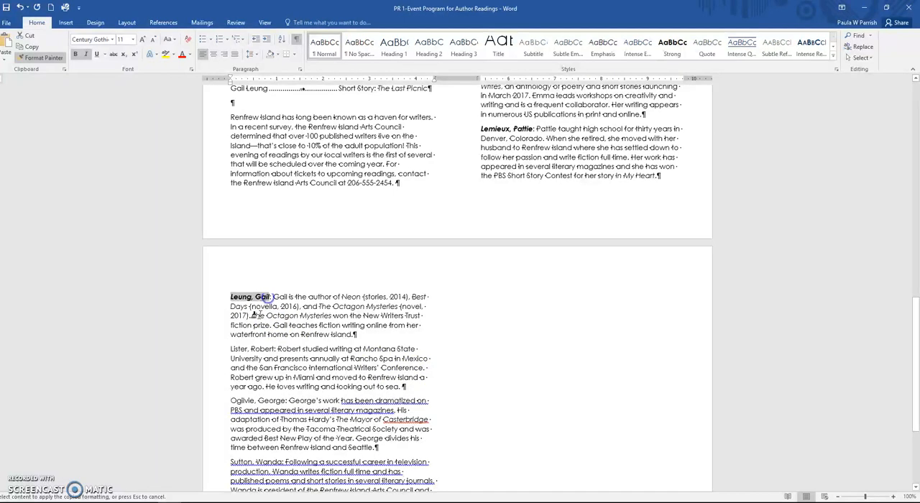
left_click_drag(230, 348, 275, 350)
left_click_drag(230, 401, 287, 402)
scroll(279, 404, "down", 3)
left_click_drag(230, 369, 282, 370)
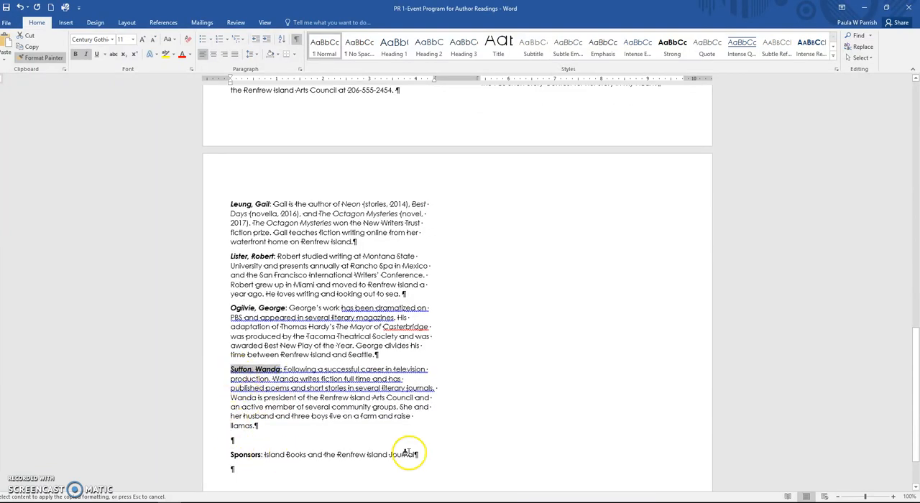
left_click(40, 58)
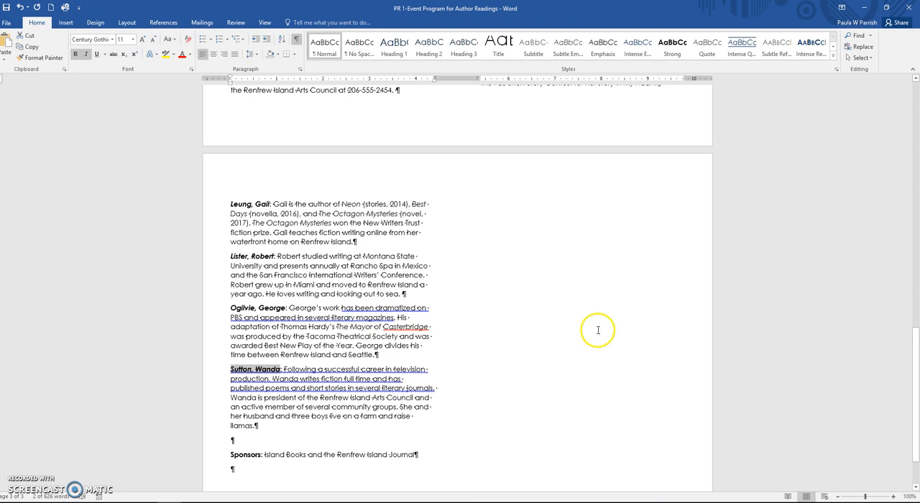
Step: Save the document and display multiple pages side by side
left_click(6, 7)
left_click(265, 22)
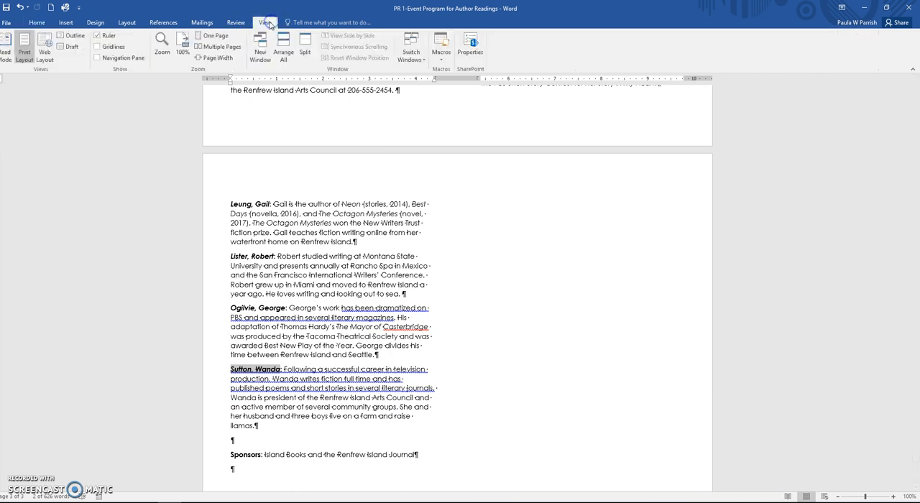
left_click(220, 48)
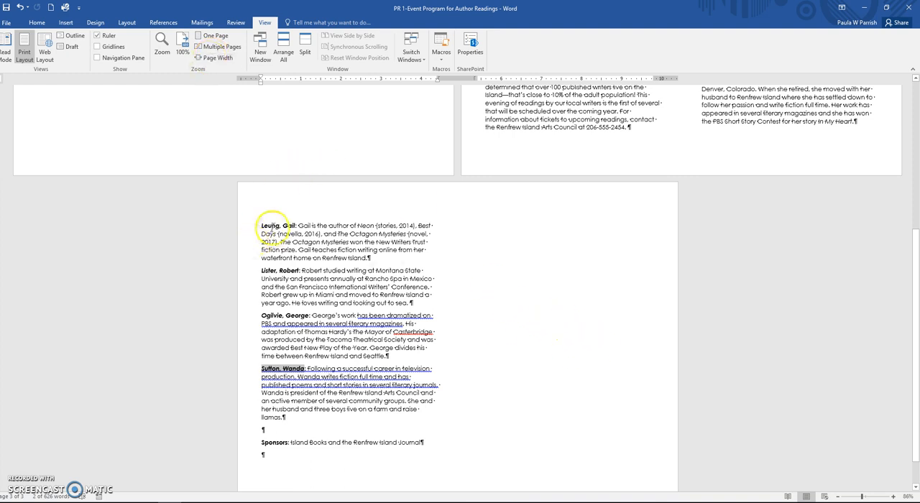
Step: Move all the text on the third page to just before the column break on the first page, and save the document
left_click(263, 227)
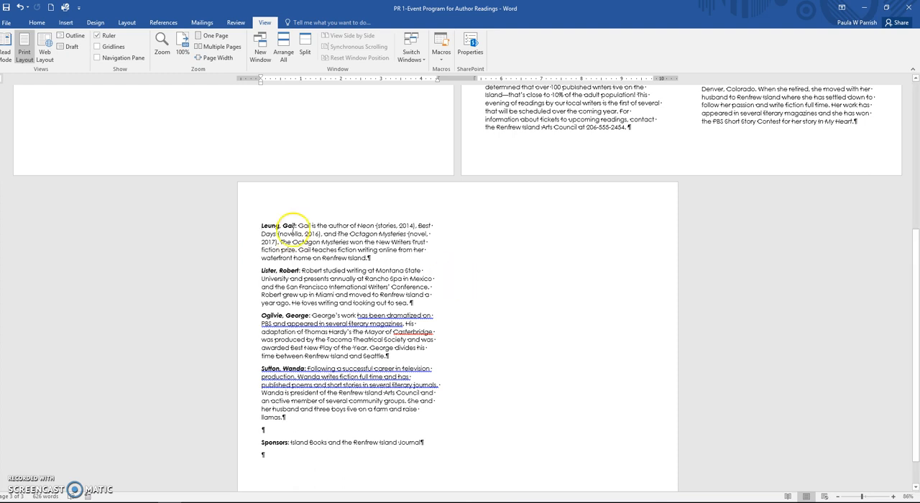
left_click_drag(261, 225, 366, 458)
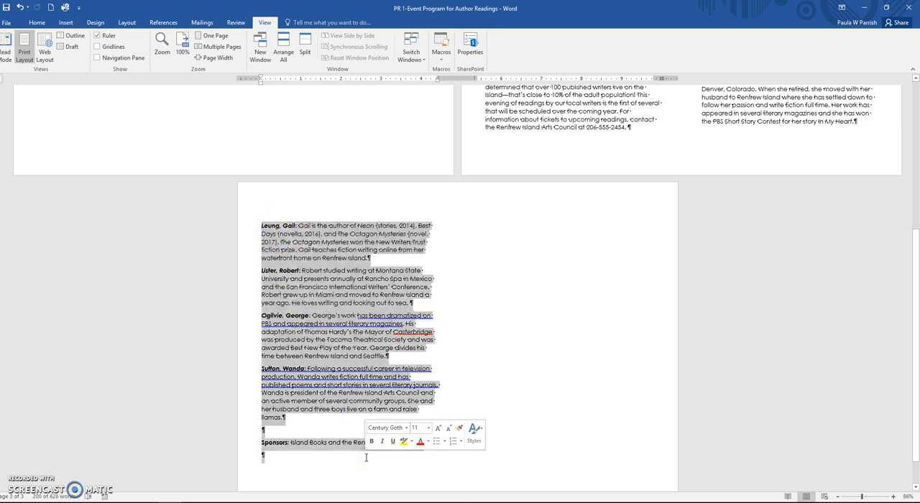
left_click(36, 22)
left_click(29, 36)
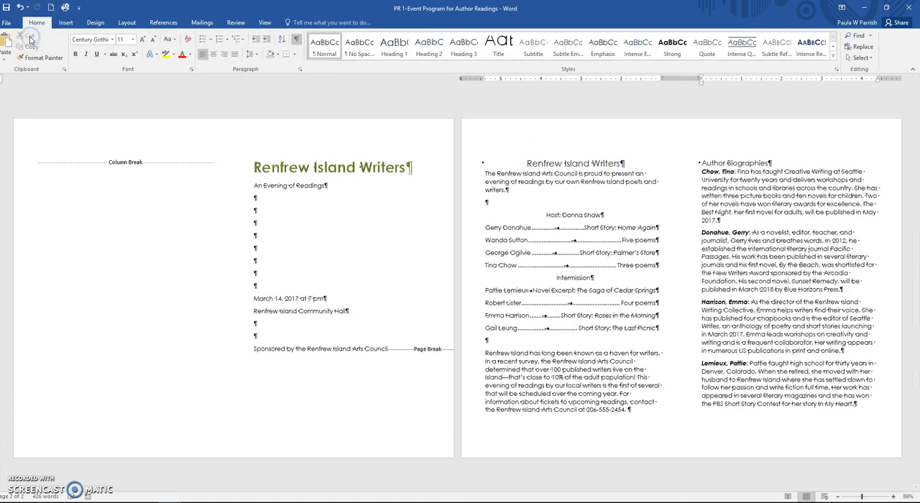
left_click(33, 40)
left_click(40, 185)
left_click(41, 166)
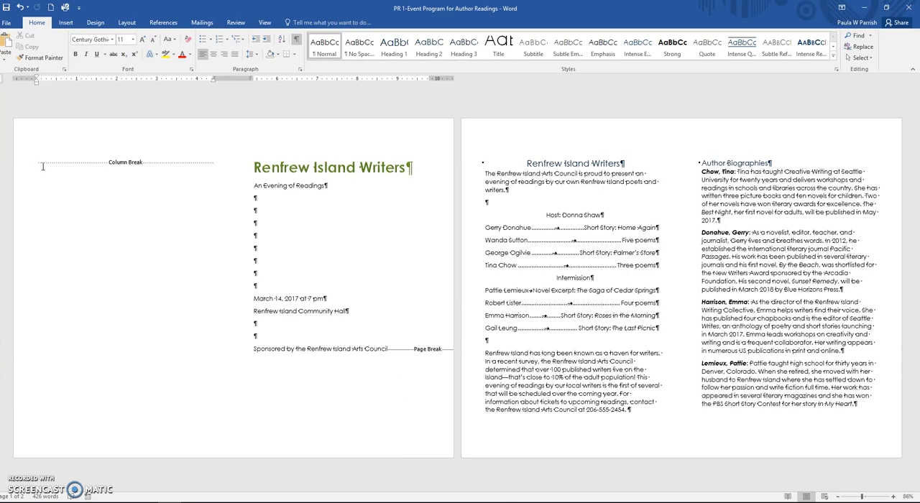
left_click(6, 39)
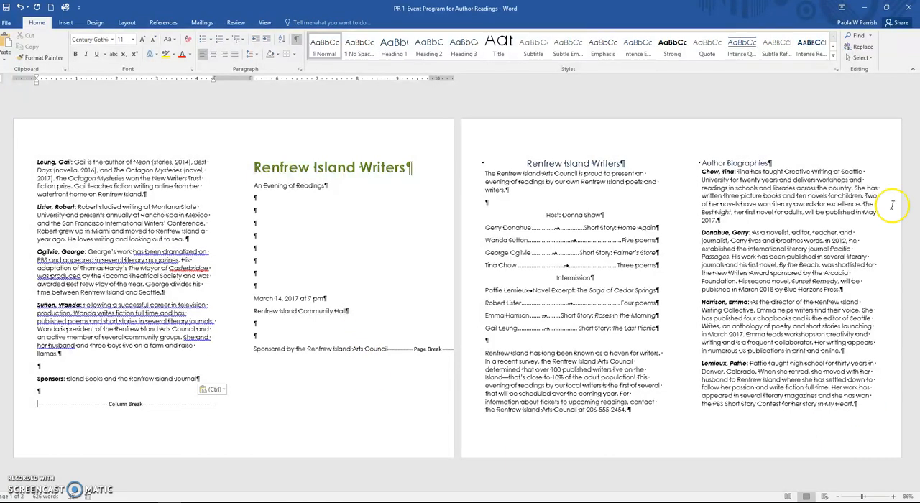
left_click(8, 7)
Step: Place the cursor before the cover title and open the document PR 1-02 from ##SP2019 > OST 289 > Data Files2016 > Module 1 Data
left_click(255, 166)
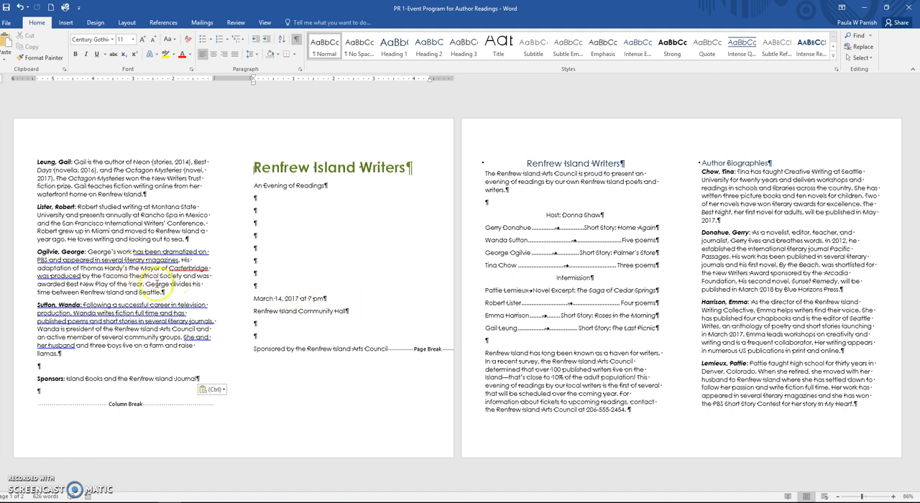
left_click(7, 22)
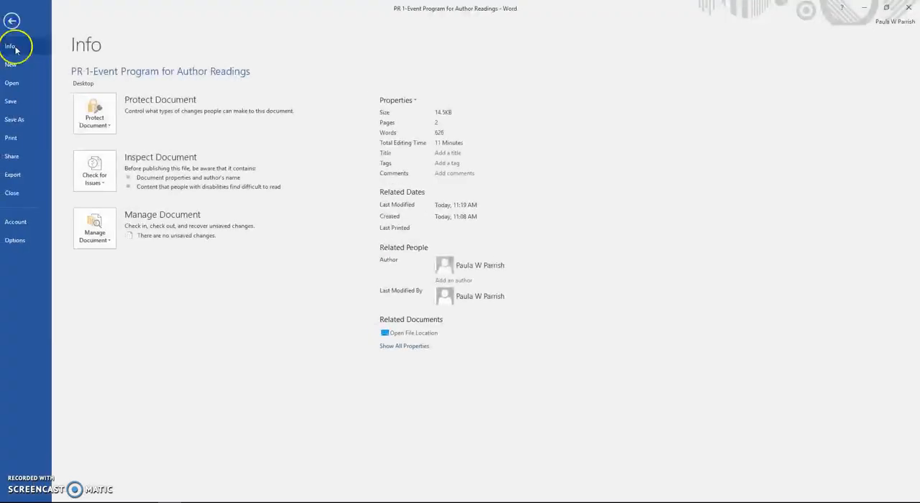
left_click(13, 83)
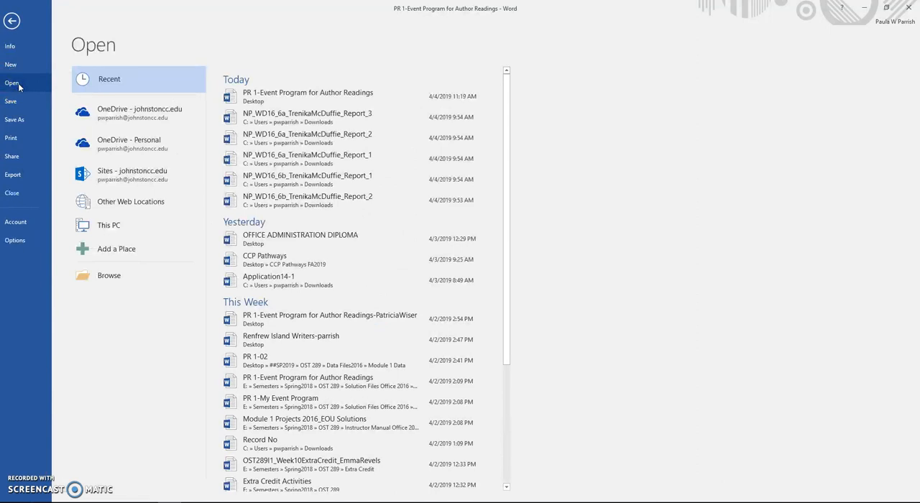
left_click(117, 267)
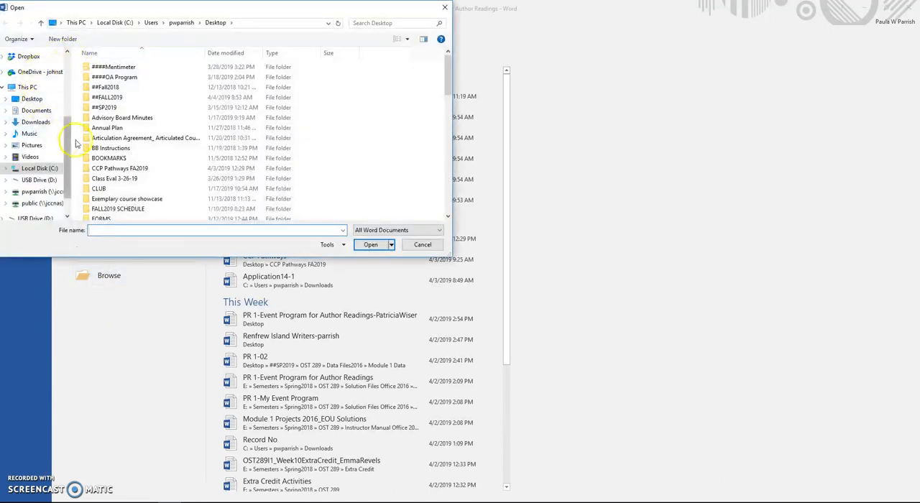
left_click(104, 108)
double_click(104, 108)
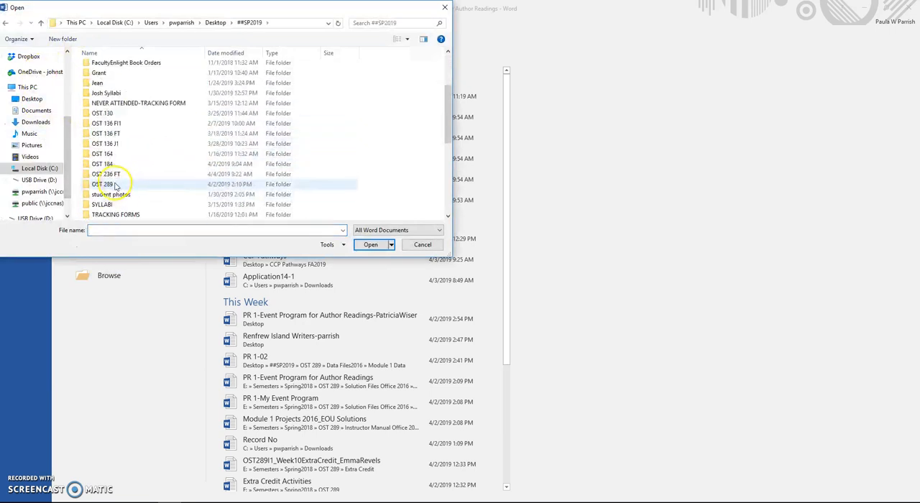
double_click(117, 183)
double_click(109, 77)
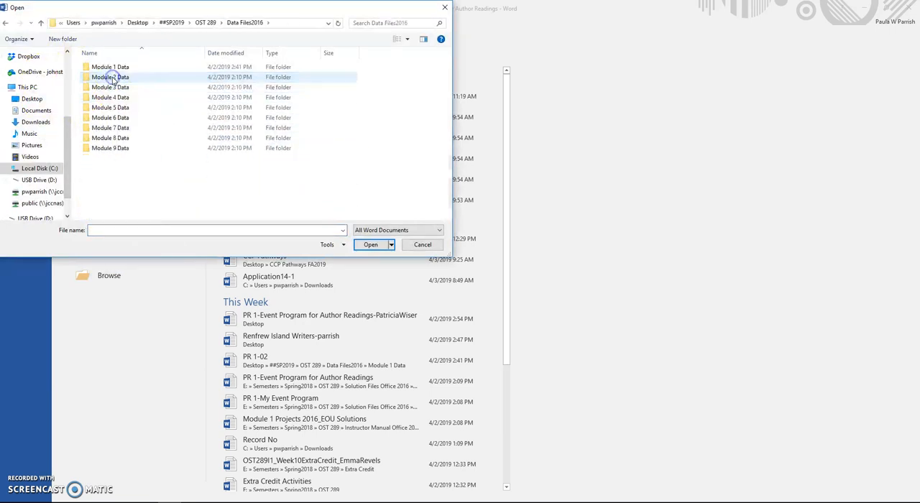
double_click(112, 68)
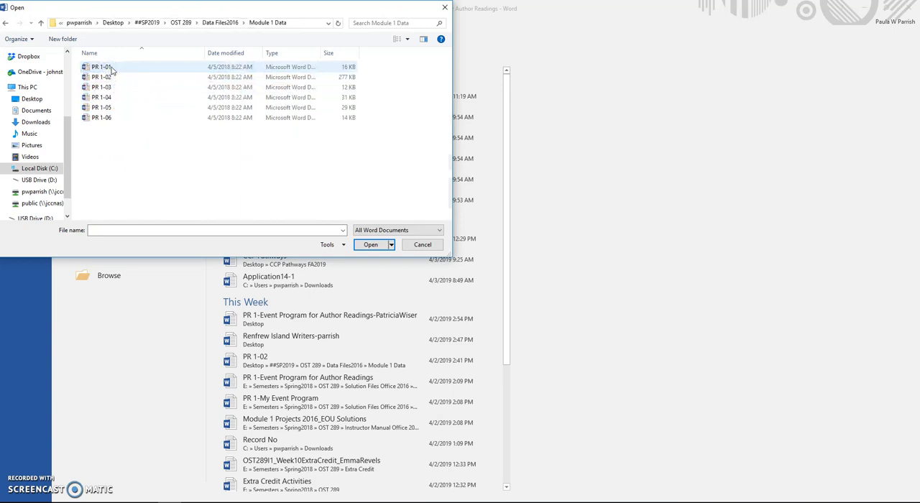
double_click(108, 77)
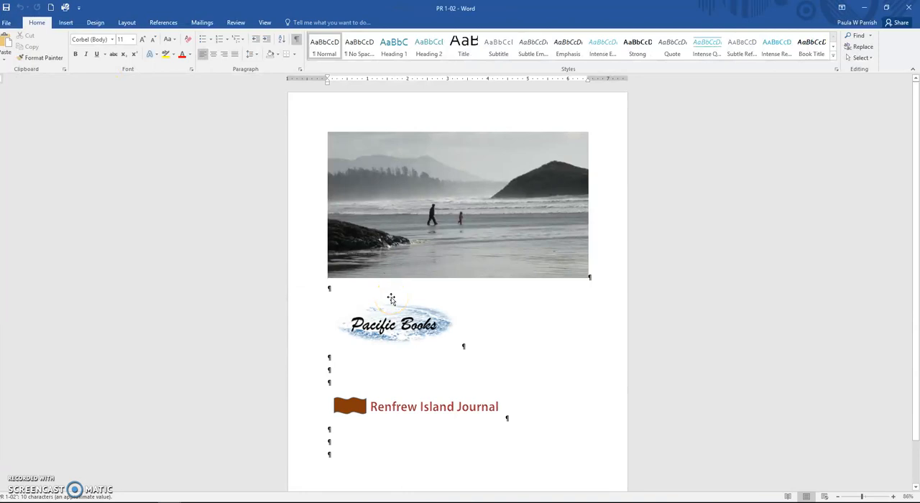
Step: Copy the beach photo from PR 1-02 and paste it before the cover title in PR 1-Event Program for Author Readings
left_click(509, 219)
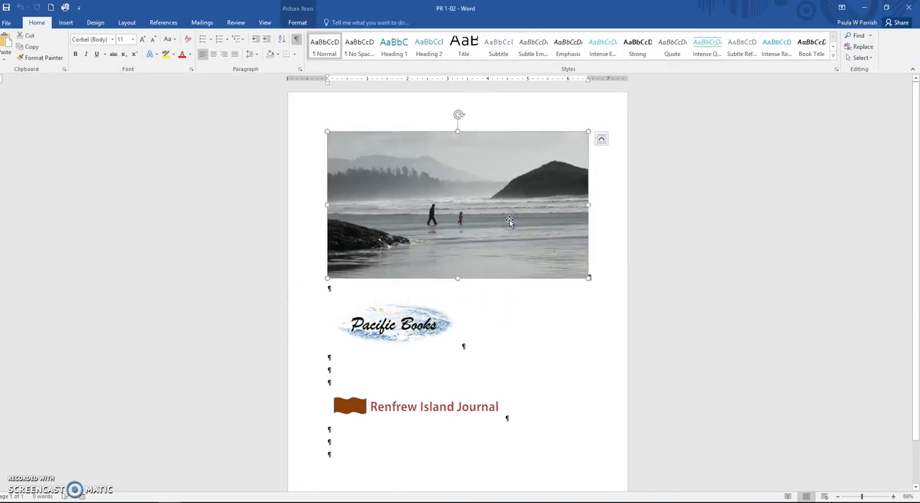
right_click(509, 221)
left_click(529, 241)
left_click(166, 499)
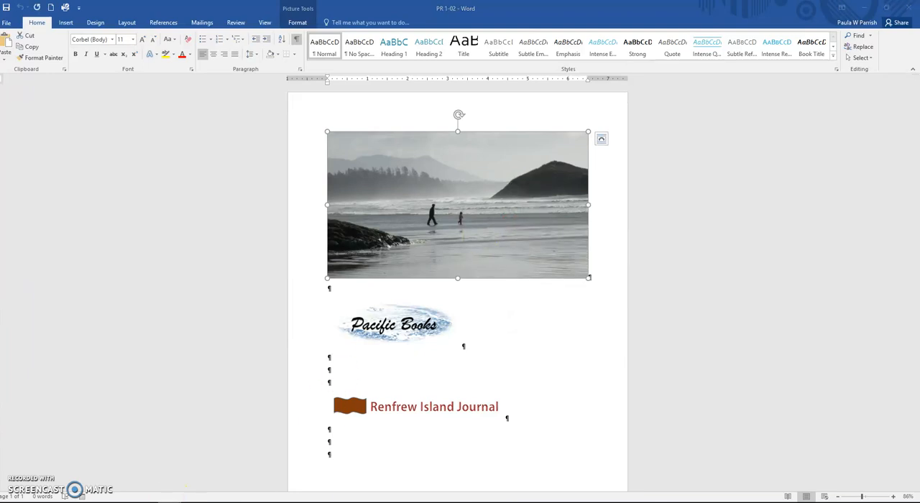
left_click(138, 481)
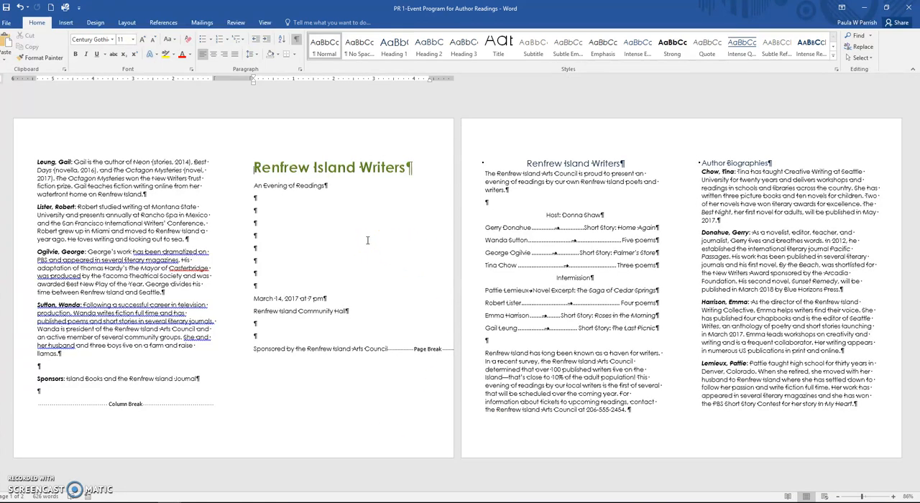
left_click(433, 215)
left_click(9, 44)
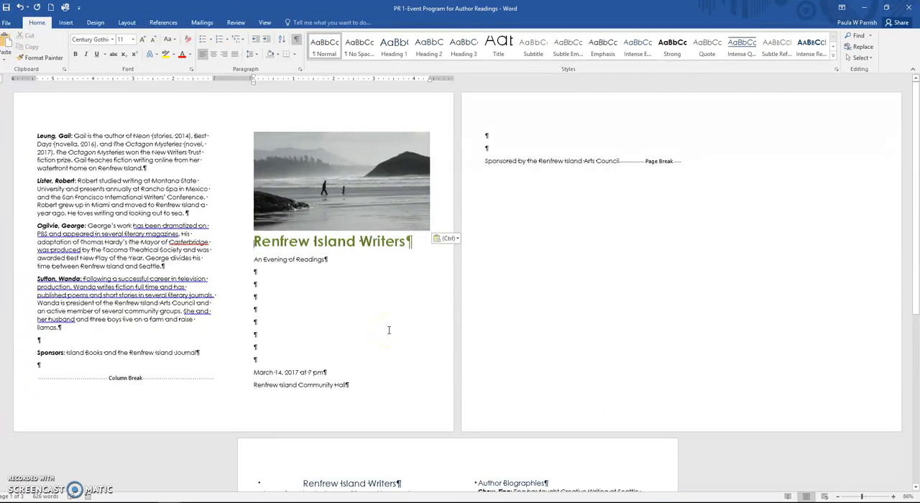
Step: Set the cover photo's text wrapping to Behind Text and turn off its Lock aspect ratio option
double_click(360, 184)
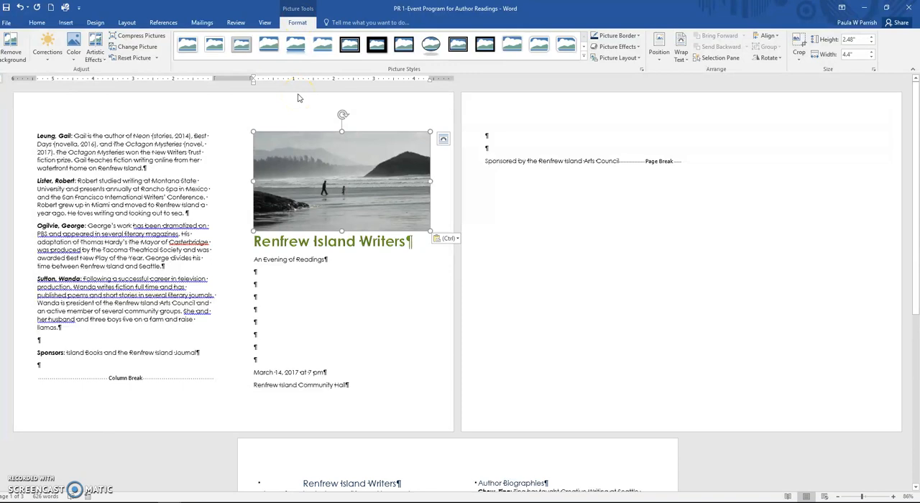
left_click(684, 58)
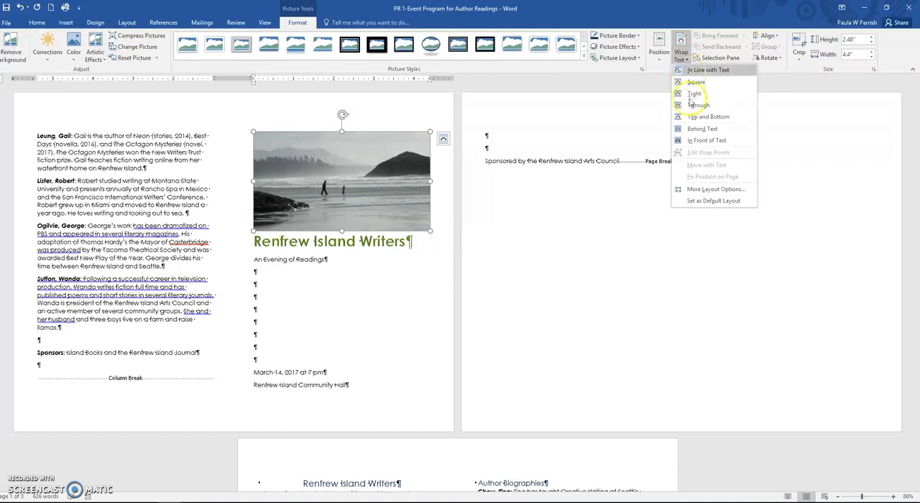
left_click(691, 130)
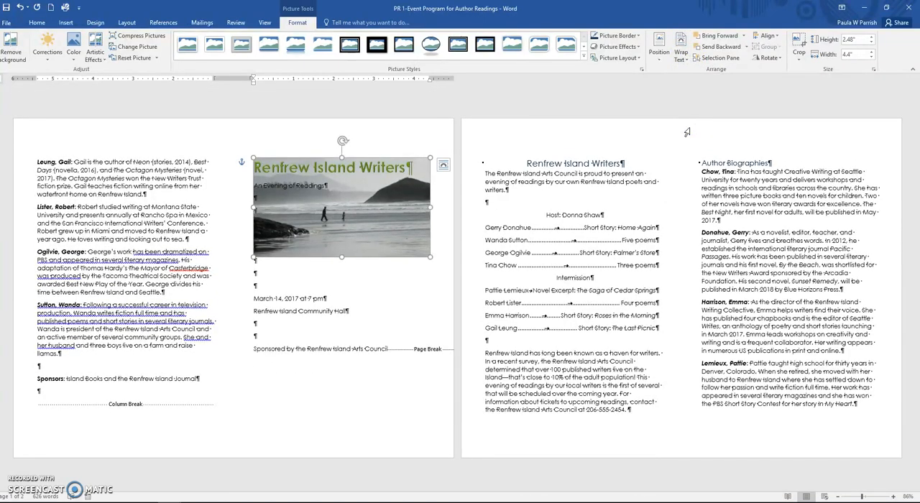
left_click(874, 70)
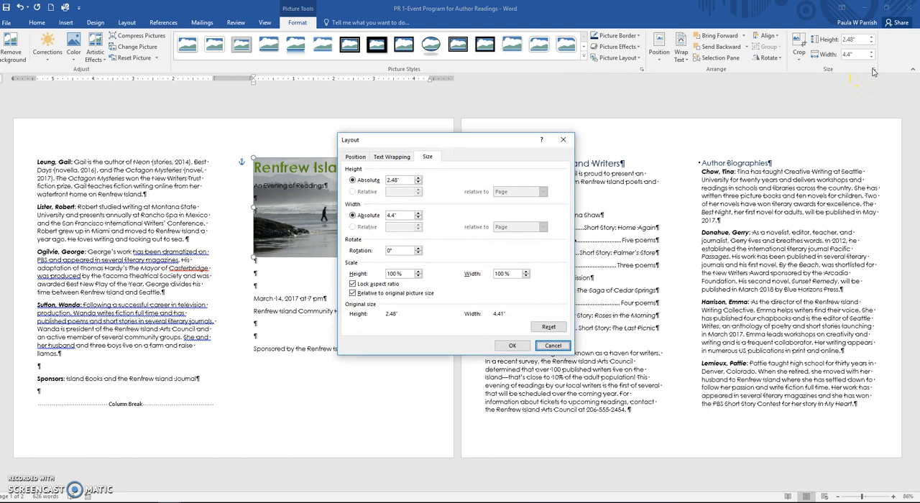
left_click(352, 284)
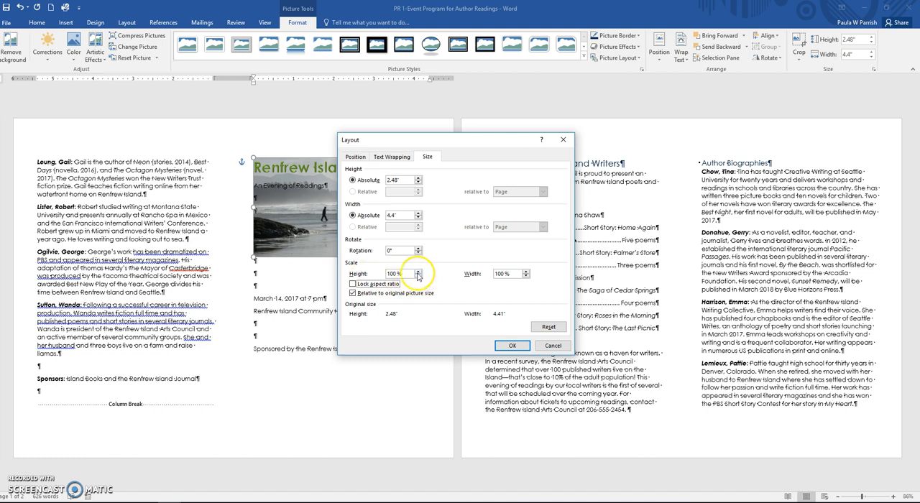
left_click_drag(403, 274, 385, 274)
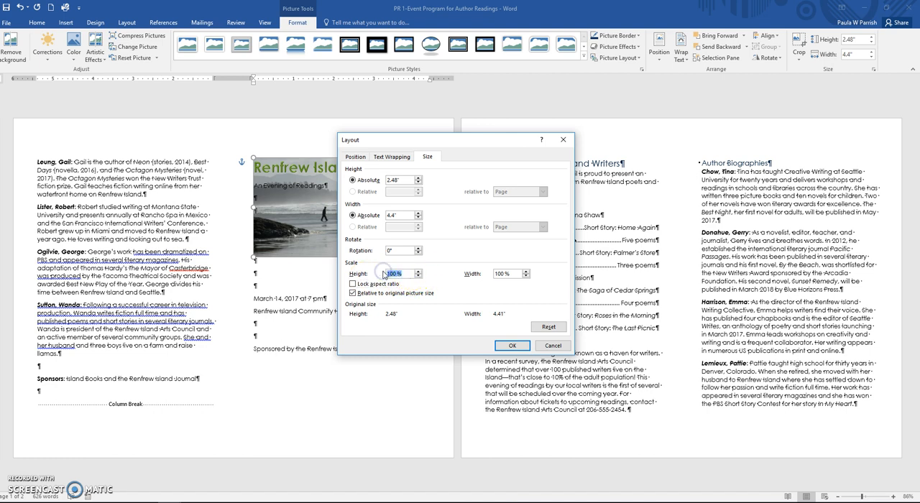
type("7")
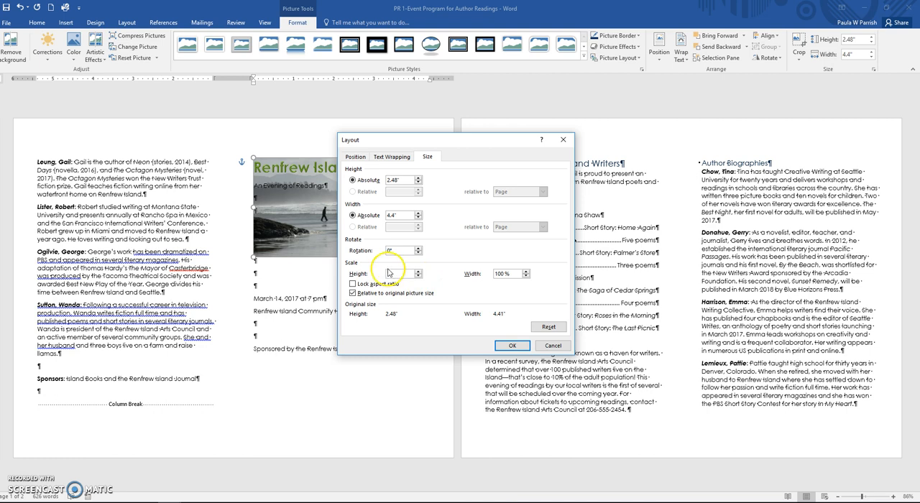
left_click(526, 276)
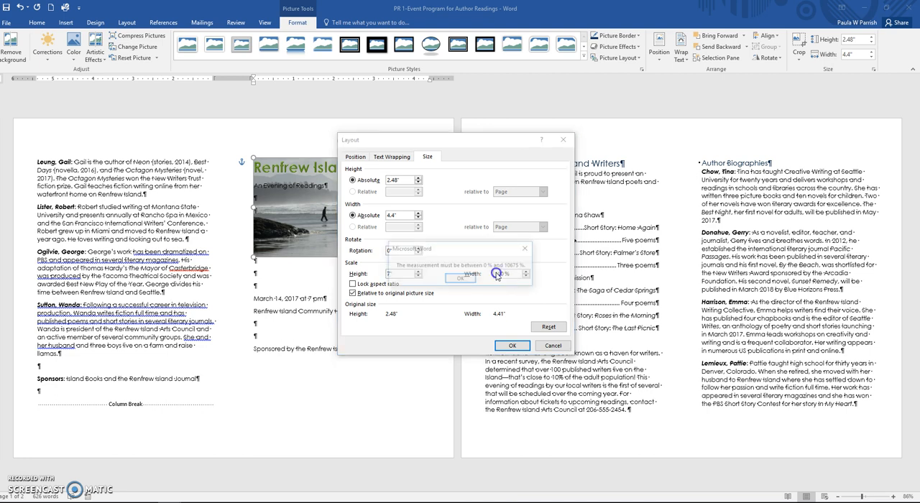
left_click(460, 279)
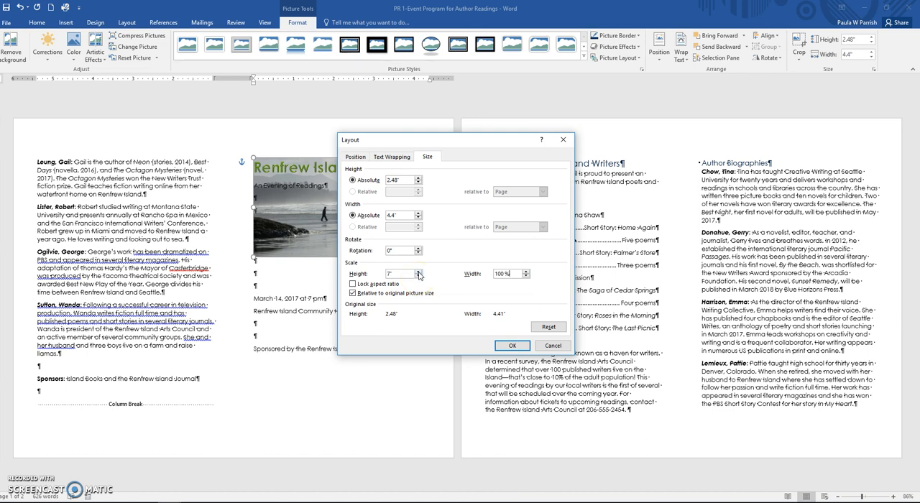
left_click_drag(404, 274, 373, 274)
type("11")
key("BackSpace")
type("00")
Step: Accept the picture layout settings and set the cover photo's height to 7" and width to 4.5"
left_click(401, 315)
left_click(531, 348)
left_click(860, 39)
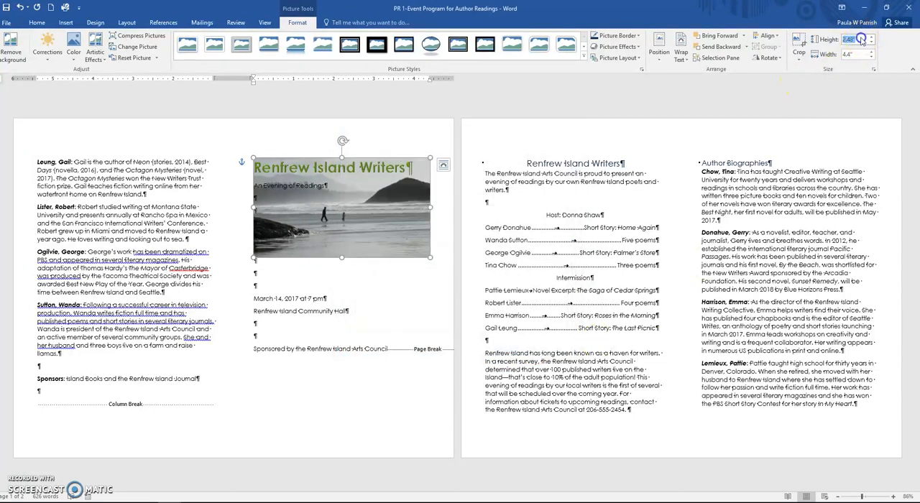
type("7")
left_click(852, 54)
type("4.5")
key("Return")
left_click(384, 311)
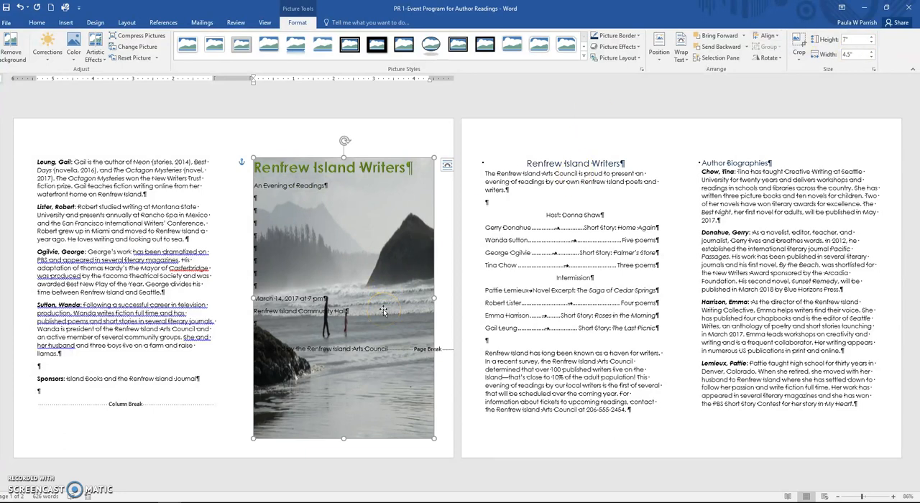
Step: Recolor the cover photo with the light green accent variation and apply the +40% brightness correction with normal contrast
left_click(300, 27)
left_click(75, 62)
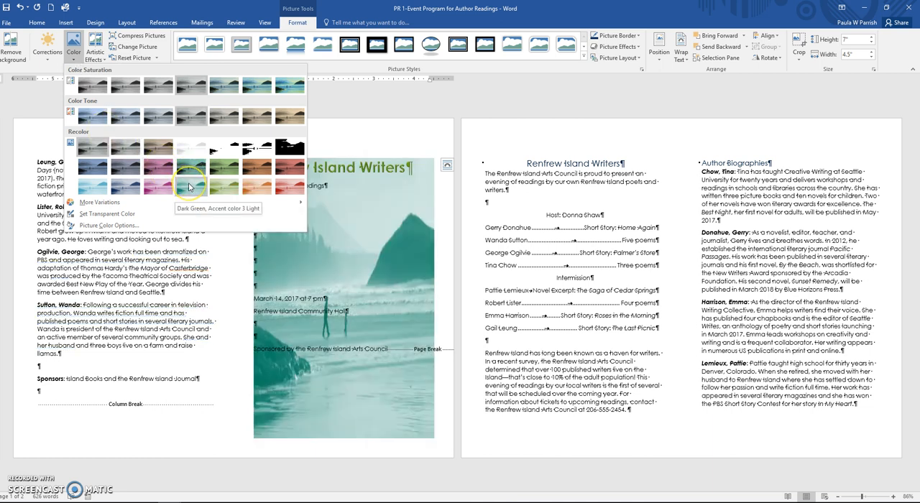
left_click(223, 191)
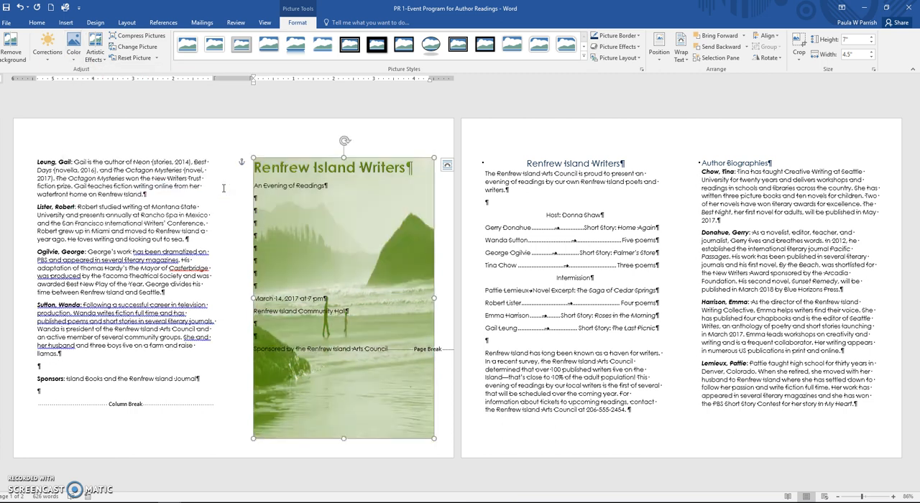
left_click(47, 56)
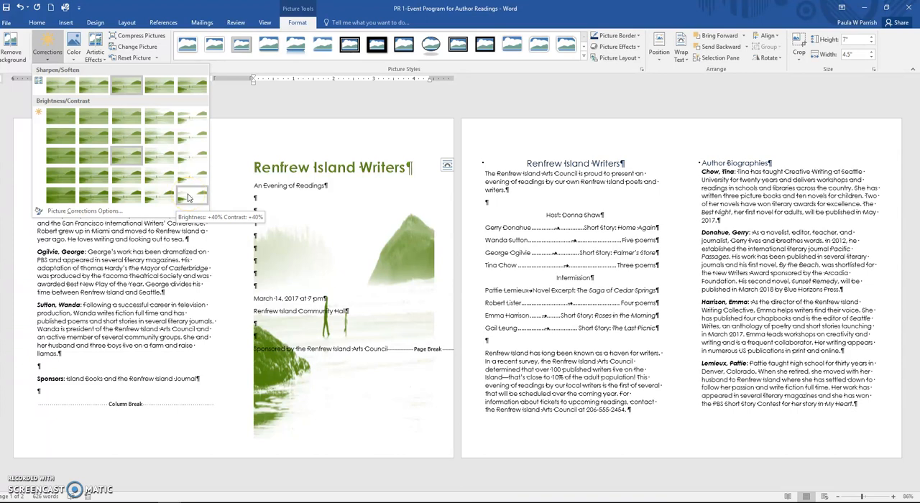
left_click(192, 158)
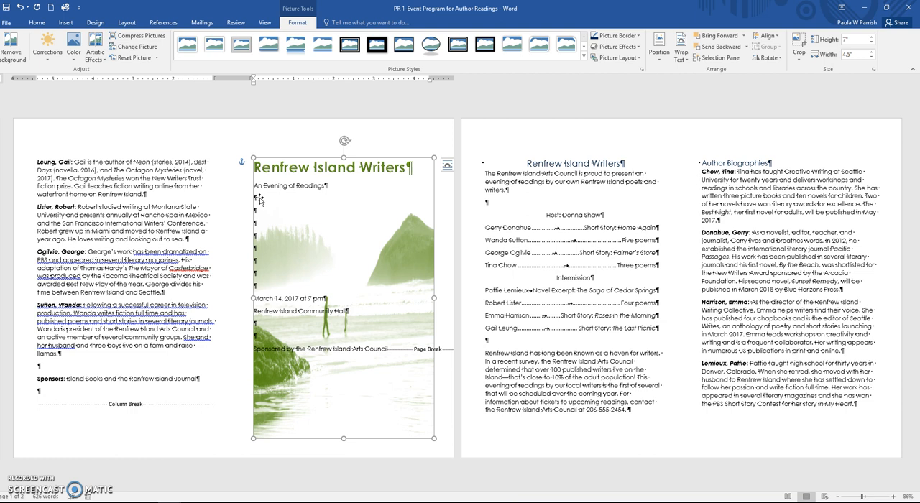
Step: Center and bold all the cover text from the Renfrew Island Writers title through the Sponsored by line
left_click_drag(256, 168, 391, 351)
left_click(35, 22)
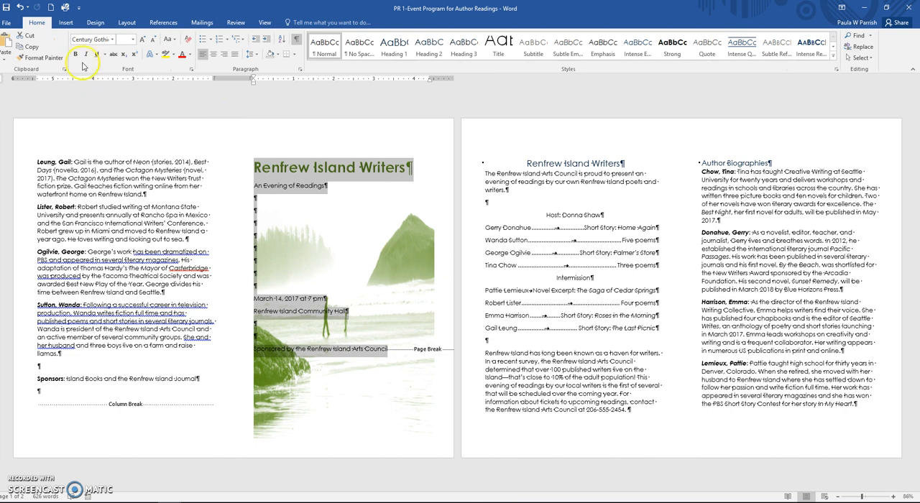
left_click(213, 55)
left_click(75, 54)
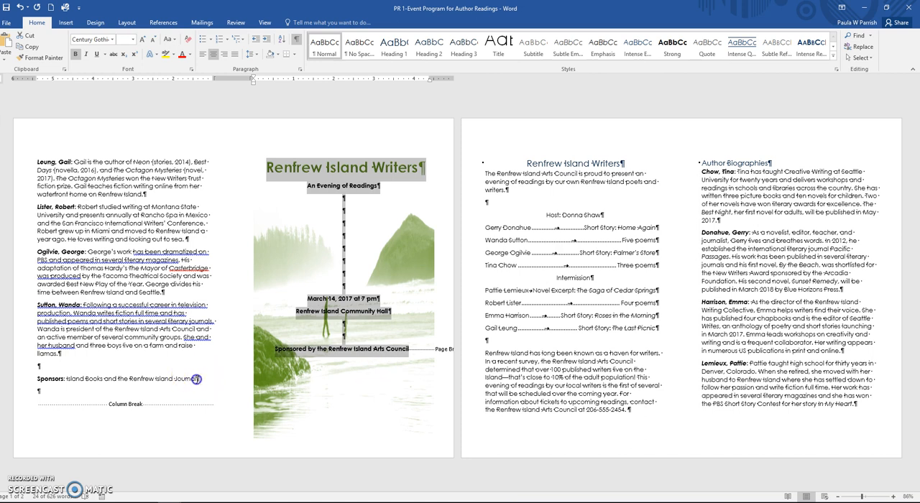
Step: Add a blank line below the Sponsors line and insert a table with two columns and one row there
left_click(261, 384)
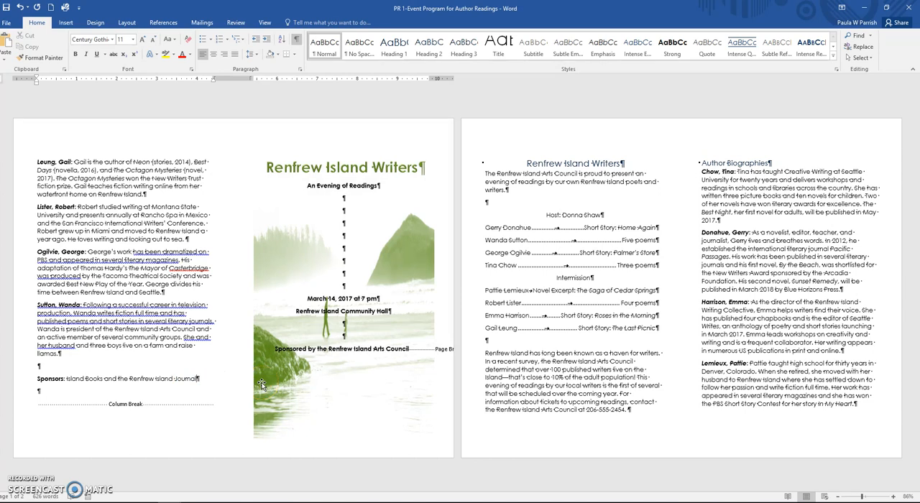
key("Return")
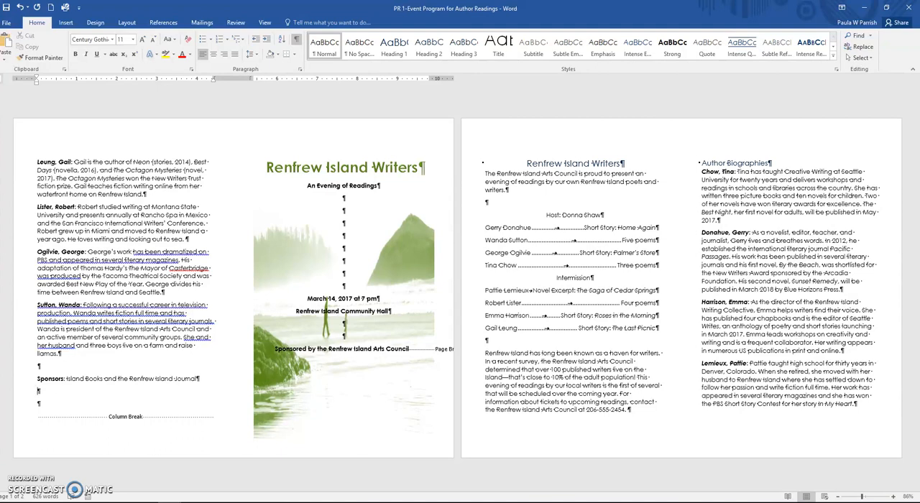
left_click(66, 23)
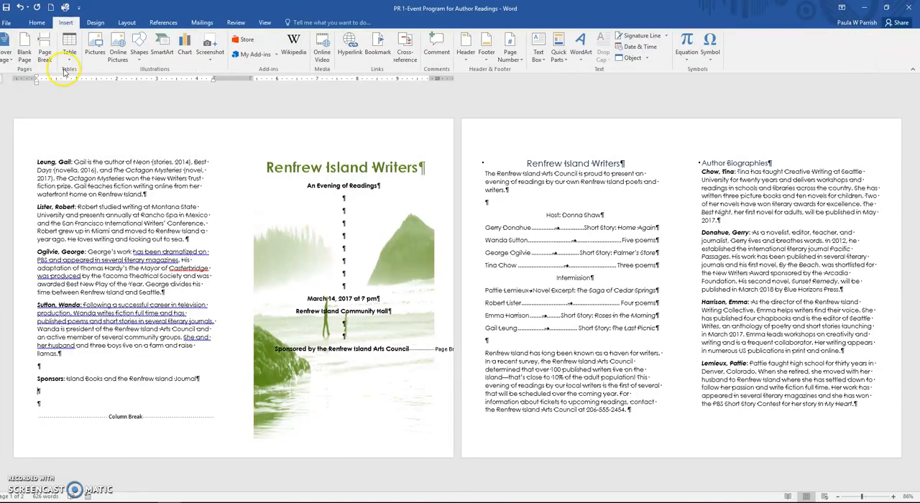
left_click(69, 58)
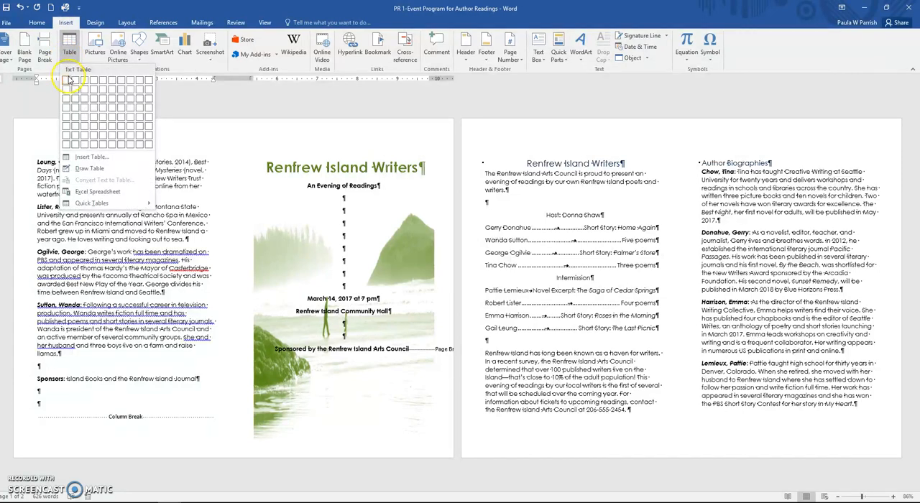
left_click(74, 82)
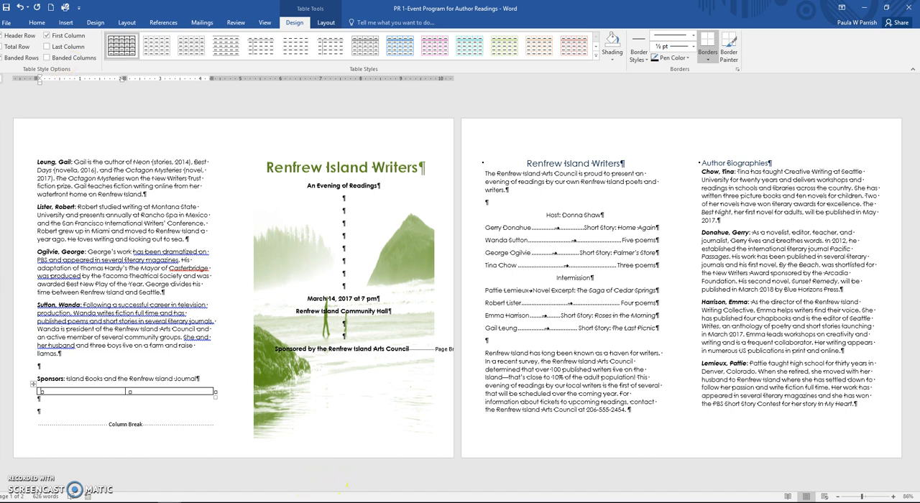
Step: Copy the Pacific Books logo from PR 1-02 and paste it into the first cell of the sponsors table in PR 1-Event Program for Author Readings
left_click(259, 489)
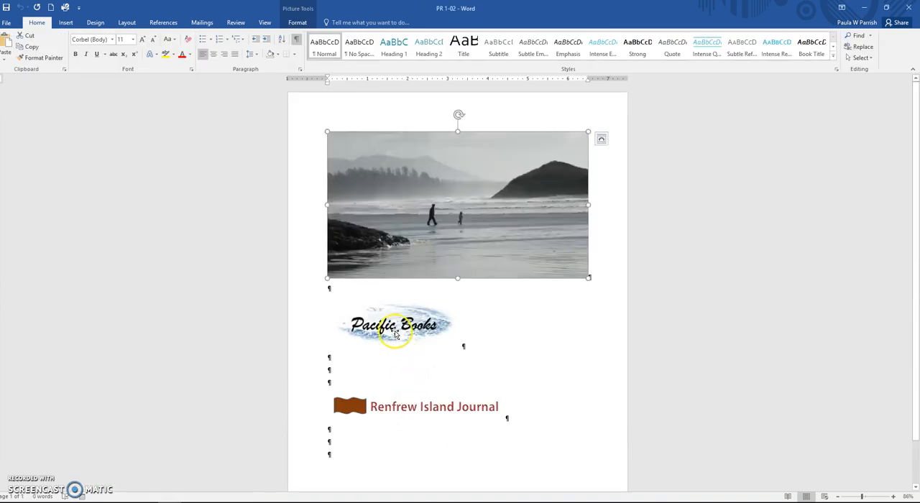
left_click(396, 334)
right_click(395, 334)
left_click(423, 169)
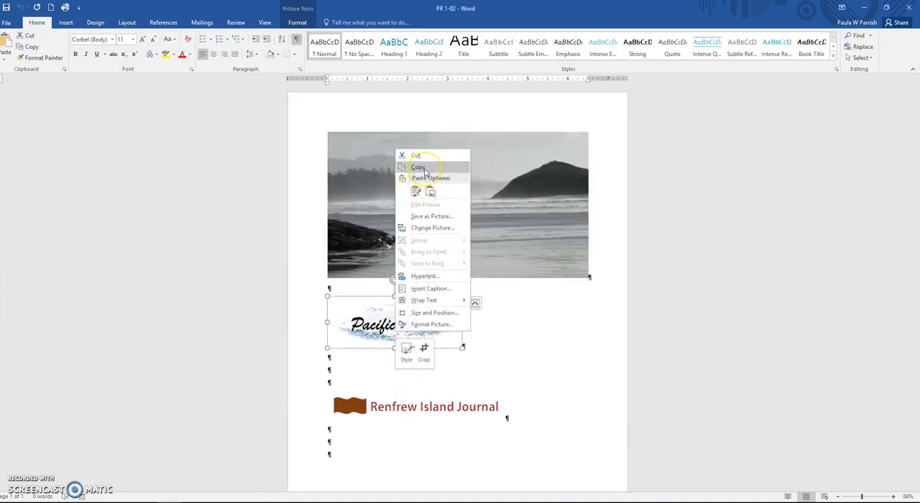
left_click(425, 171)
left_click(169, 501)
left_click(148, 491)
left_click(41, 390)
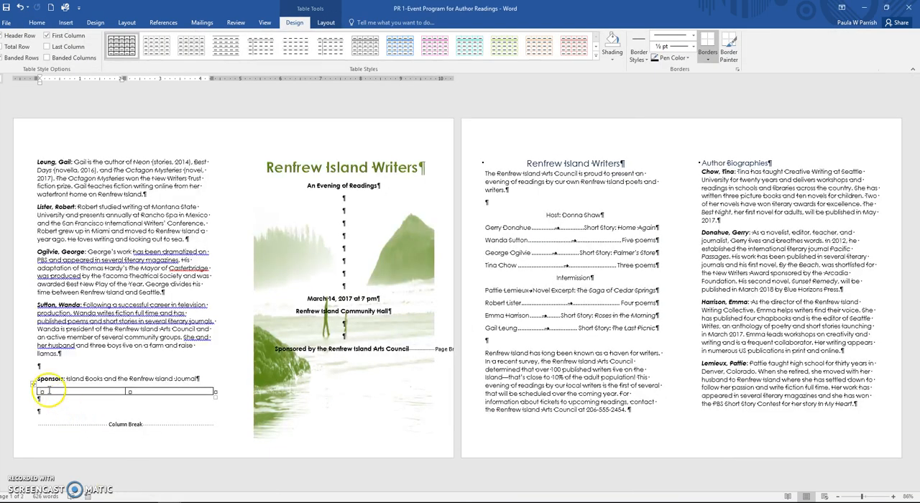
left_click(34, 23)
left_click(12, 46)
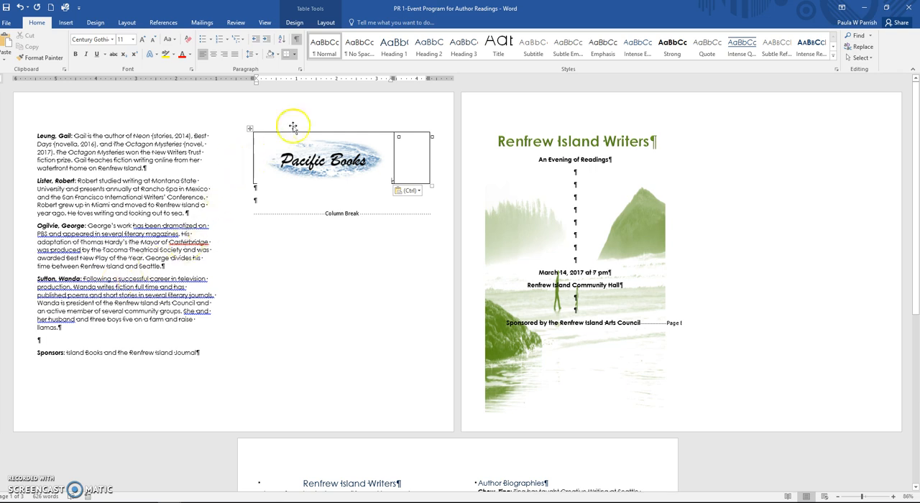
Step: Set the Pacific Books logo's height to 0.5" in the sponsors table
left_click(325, 22)
left_click(294, 22)
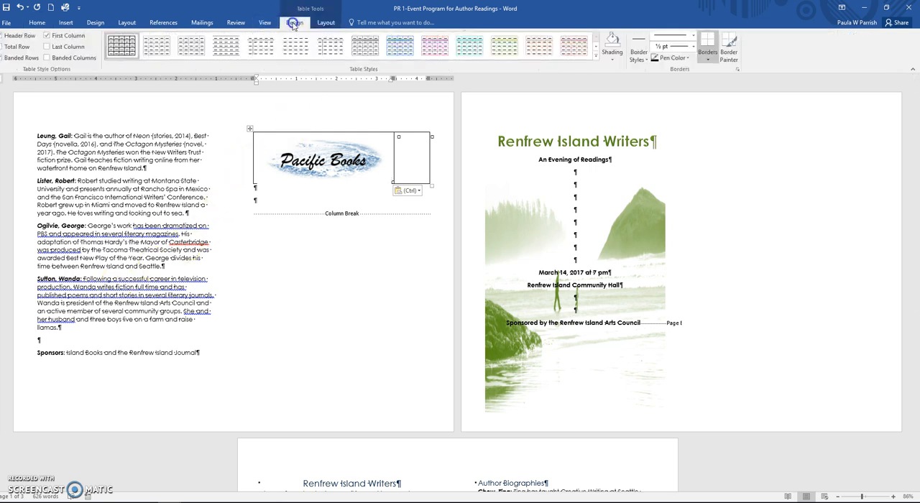
left_click(328, 160)
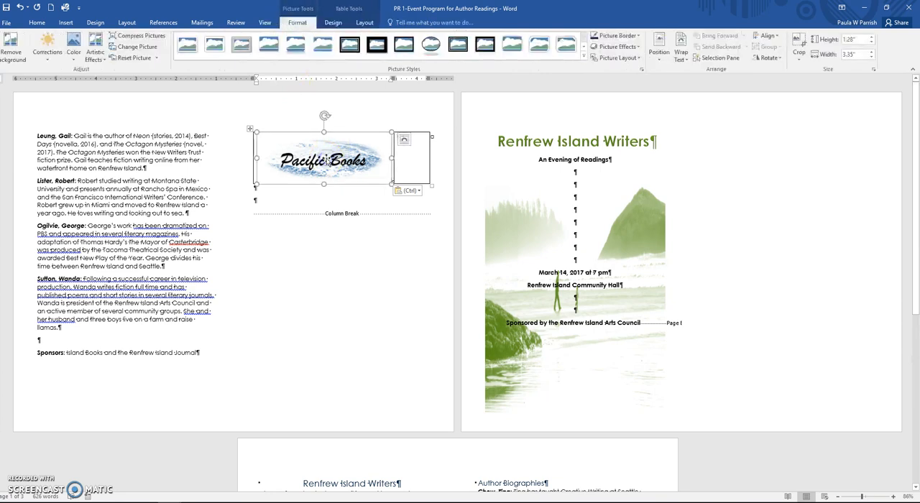
left_click(849, 39)
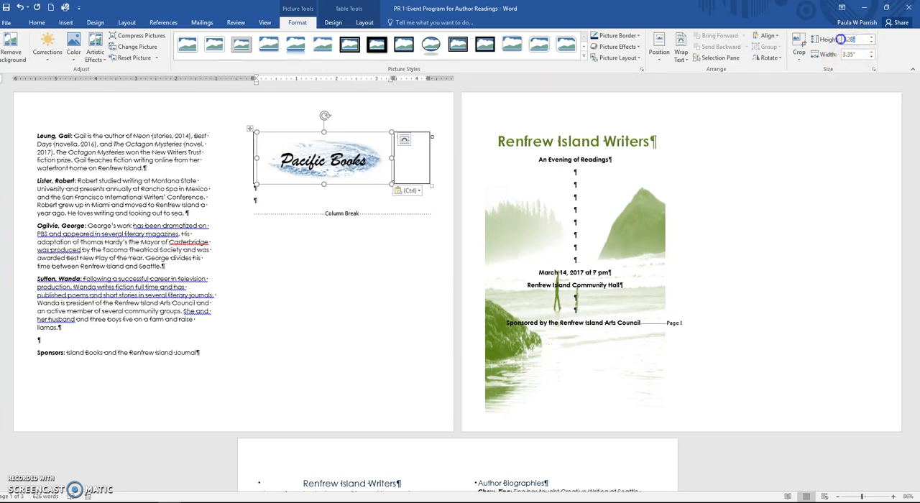
type("5")
key("Return")
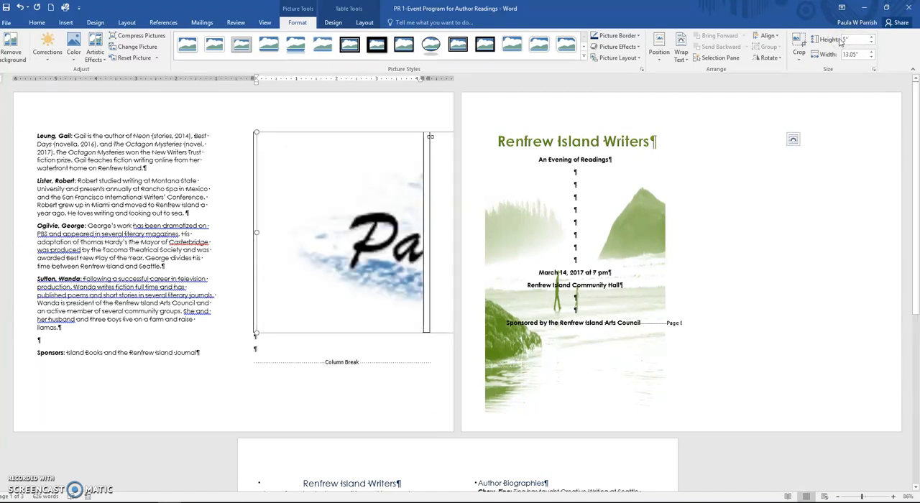
left_click(844, 40)
type(".5")
key("Return")
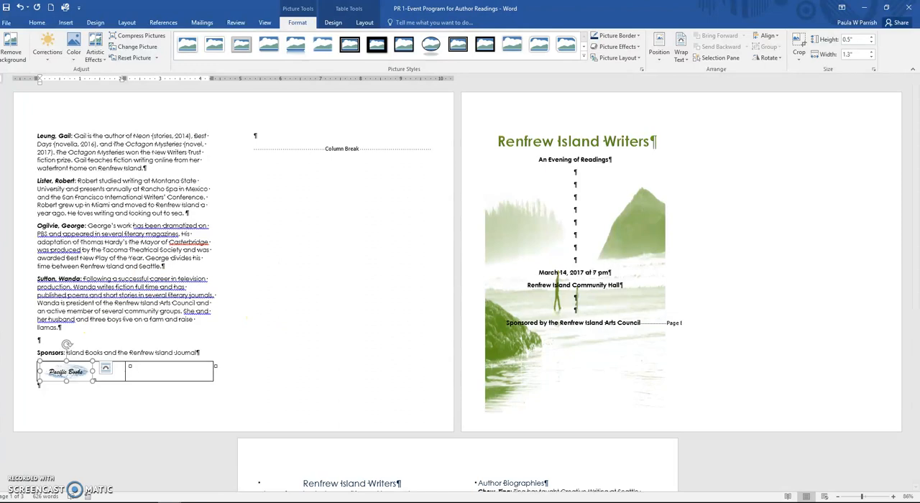
Step: Copy the Renfrew Island Journal logo from PR 1-02 and paste it into the sponsors table's second cell using the destination theme
left_click(225, 468)
left_click(392, 407)
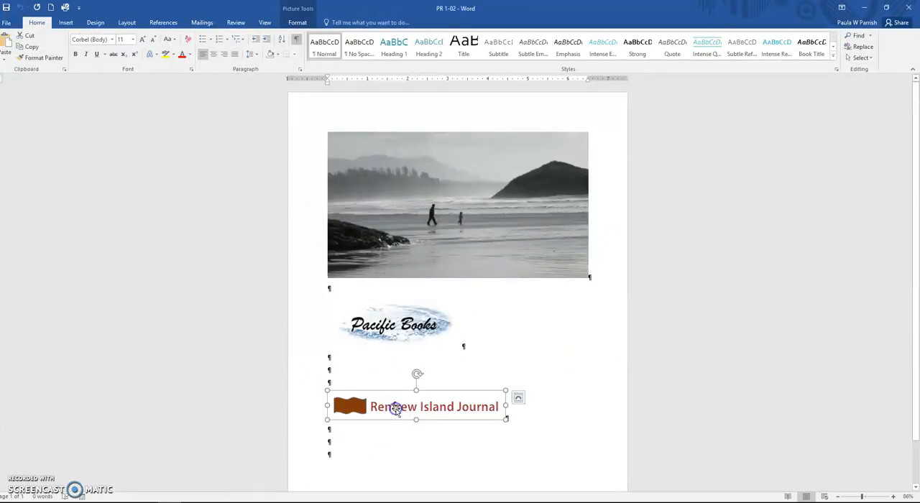
right_click(396, 408)
left_click(422, 248)
mouse_move(169, 502)
left_click(115, 463)
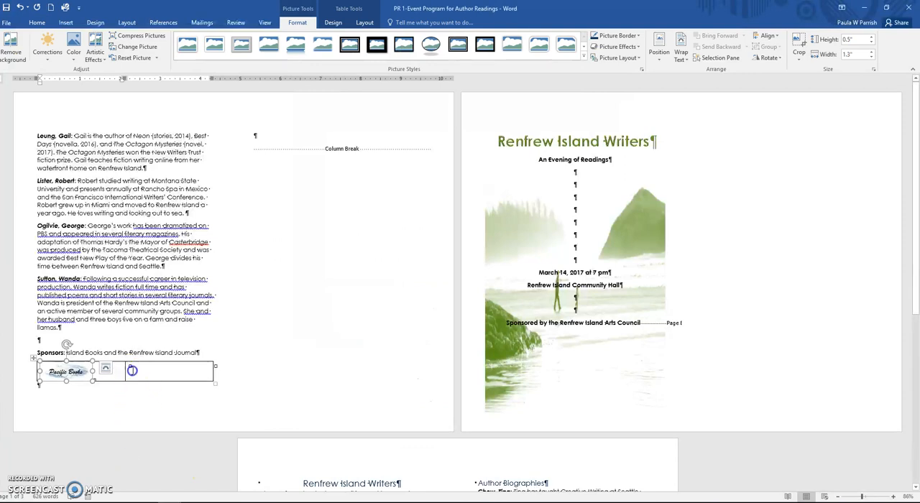
left_click(132, 371)
right_click(132, 370)
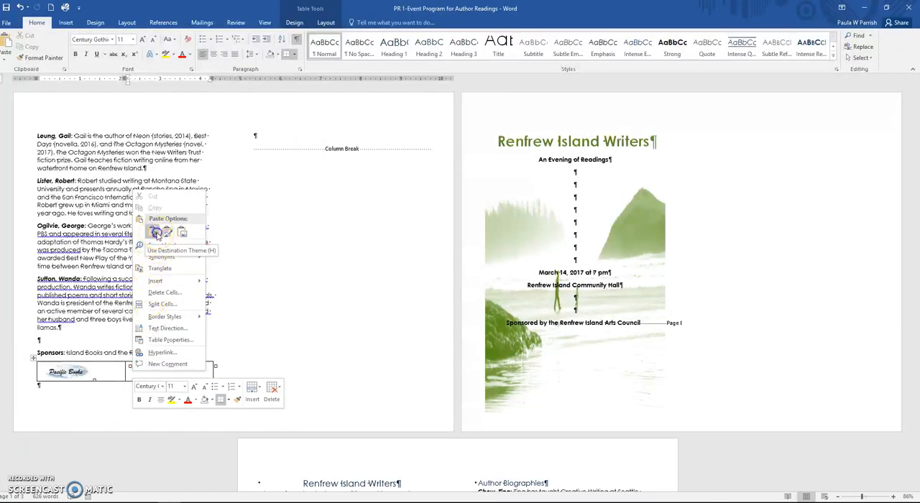
left_click(156, 234)
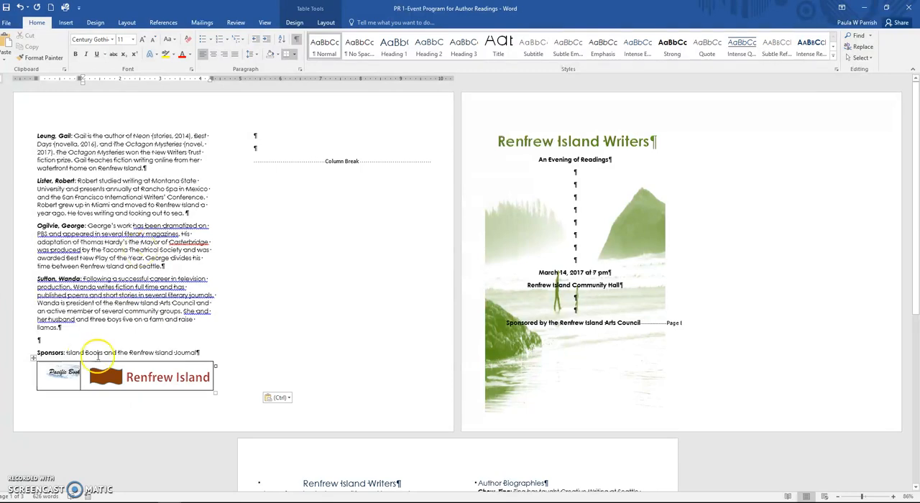
Step: Select the Renfrew Island Journal logo in the sponsors table and open its height value for editing
left_click(126, 380)
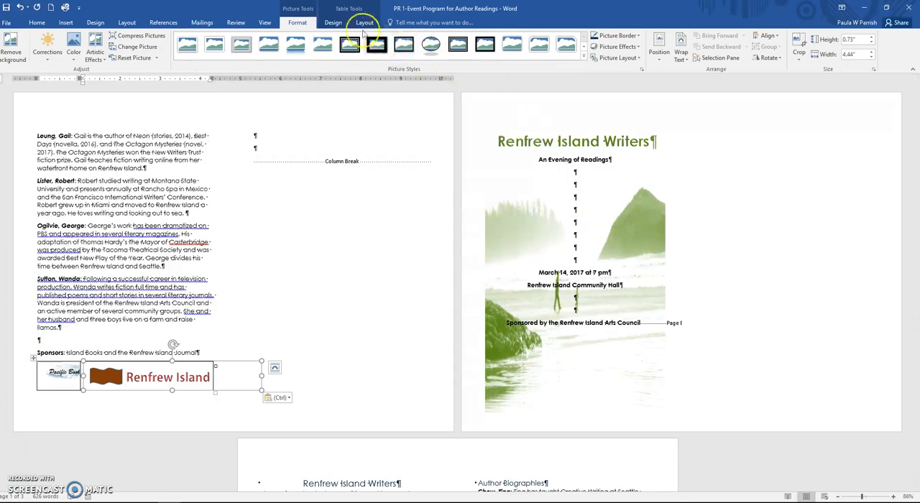
left_click(857, 40)
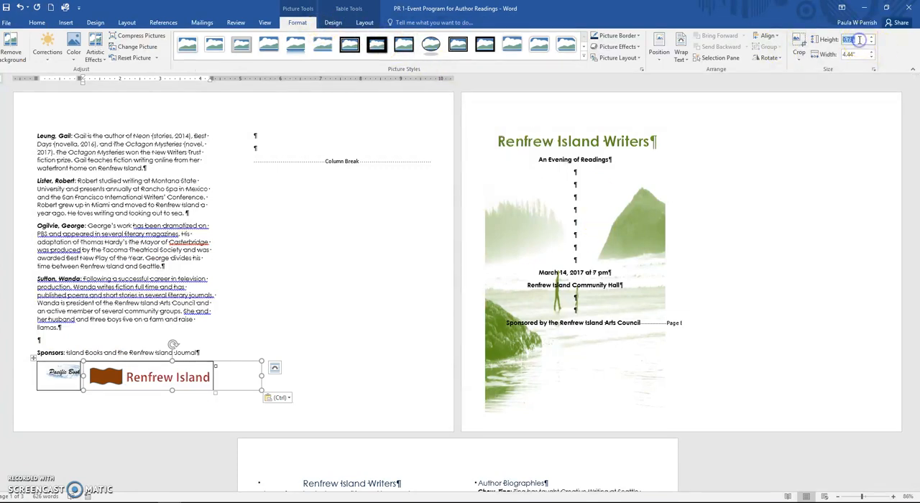